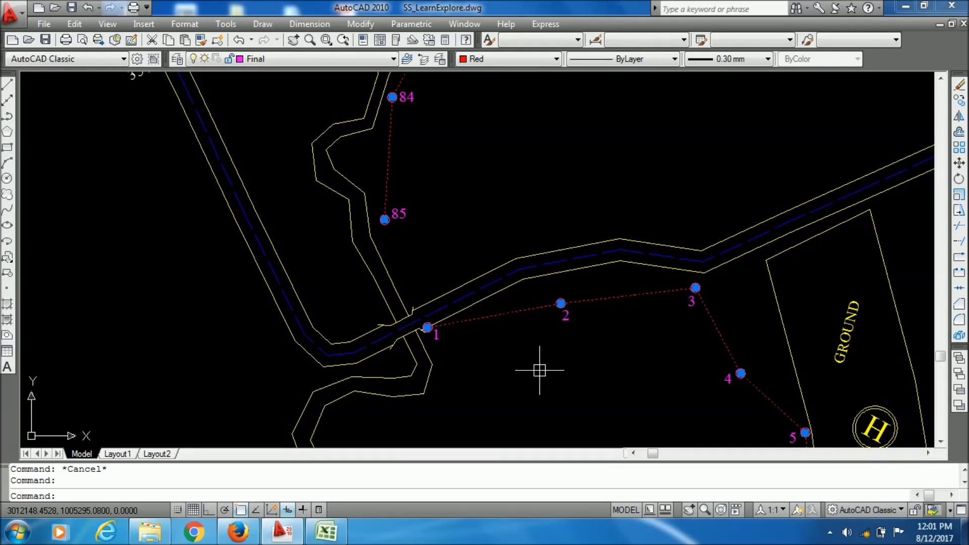
Pan and zoom the AutoCAD view to survey points 1–5 beside the helipad.
{"action": "middle_click_drag", "start_coordinate": [543, 361], "coordinate": [534, 347]}
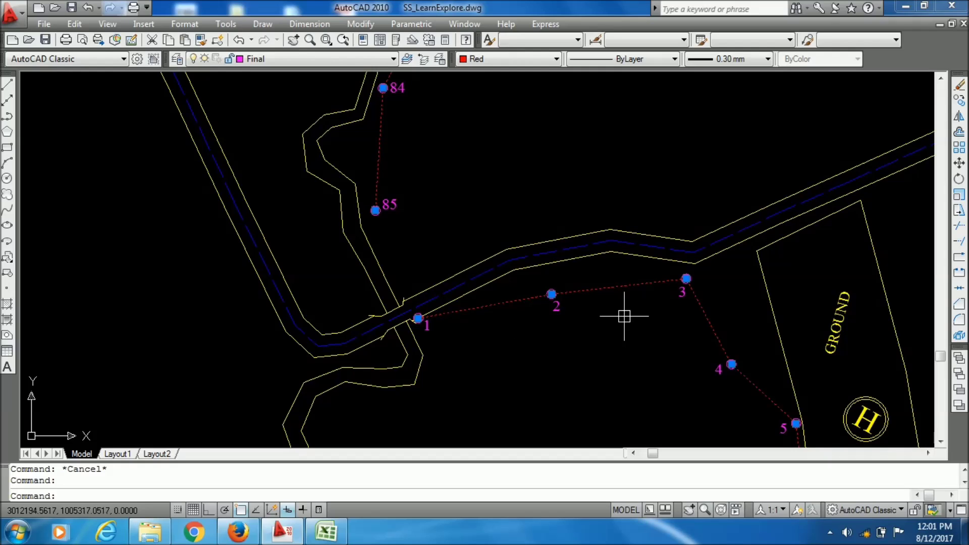
{"action": "double_click", "coordinate": [612, 328]}
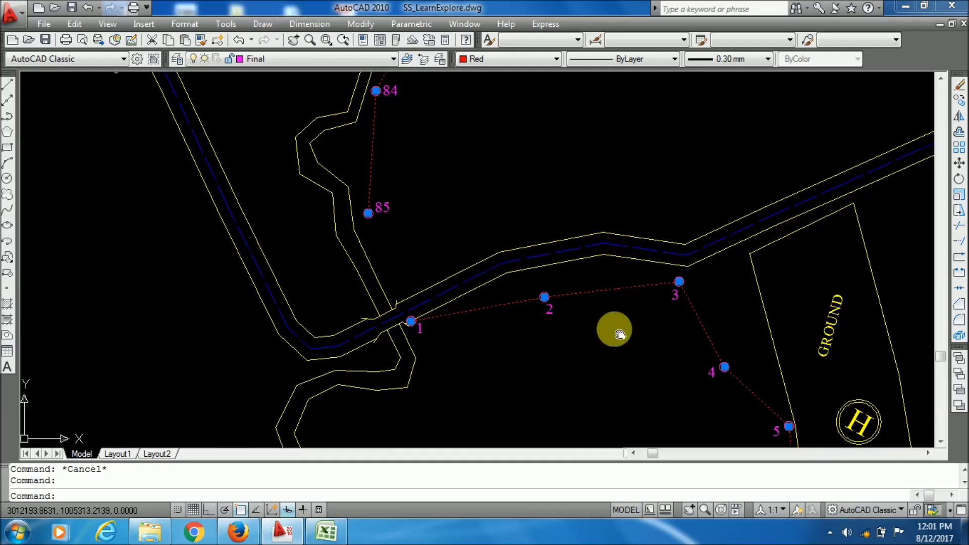
{"action": "scroll", "coordinate": [543, 338], "scroll_direction": "up", "scroll_amount": 5}
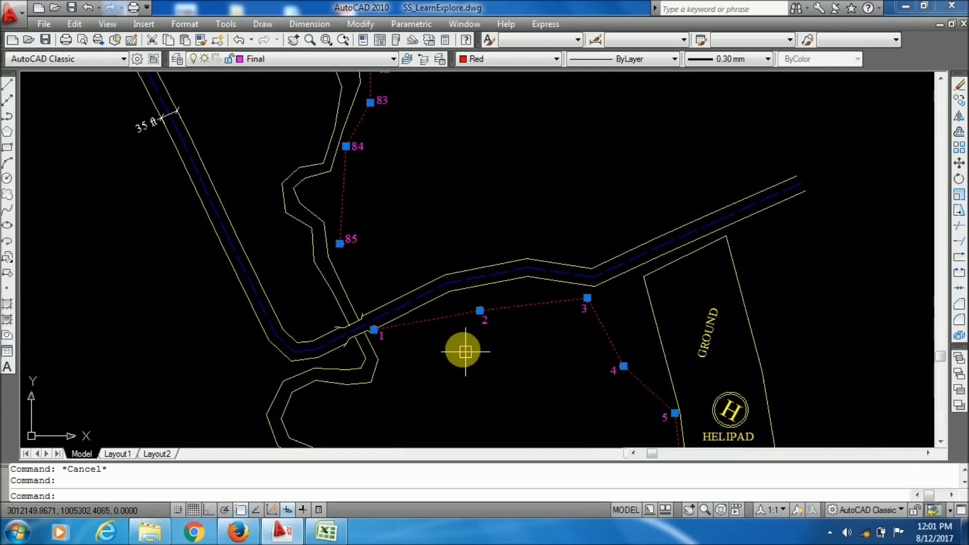
{"action": "scroll", "coordinate": [373, 292], "scroll_direction": "up", "scroll_amount": 2}
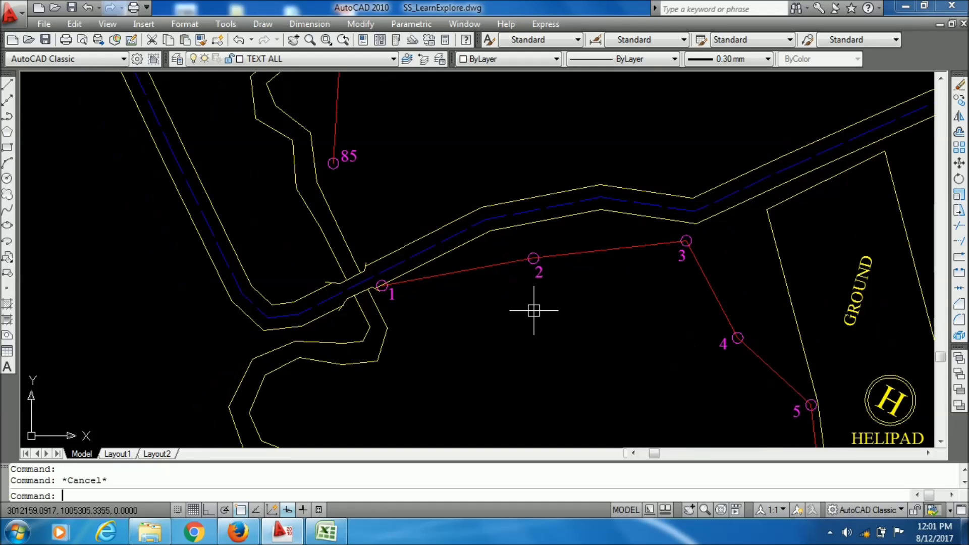
Use ID on survey point 1 to read X 3012093.3641 and Y 1005316.0970.
{"action": "type", "text": "ID"}
{"action": "key", "text": "Return"}
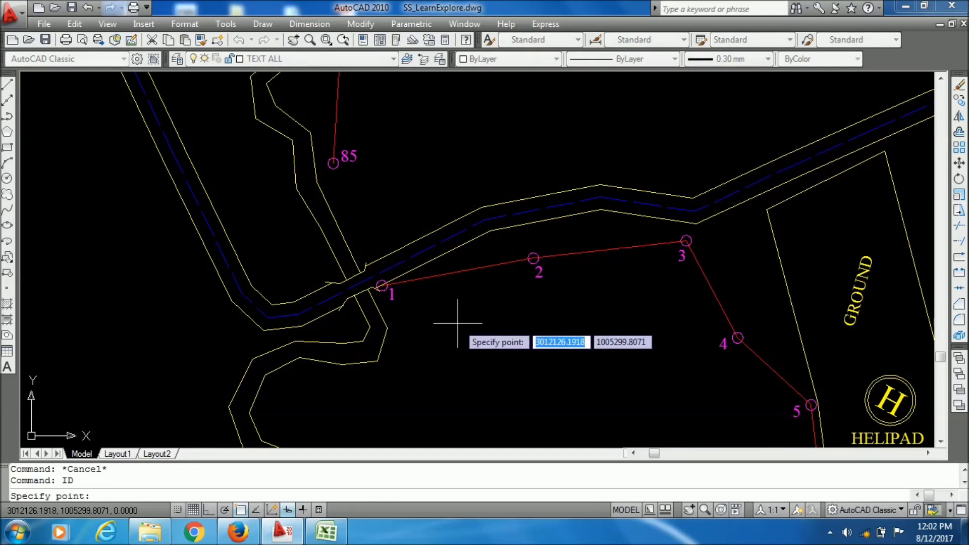
{"action": "scroll", "coordinate": [385, 280], "scroll_direction": "up", "scroll_amount": 3}
{"action": "left_click", "coordinate": [387, 256]}
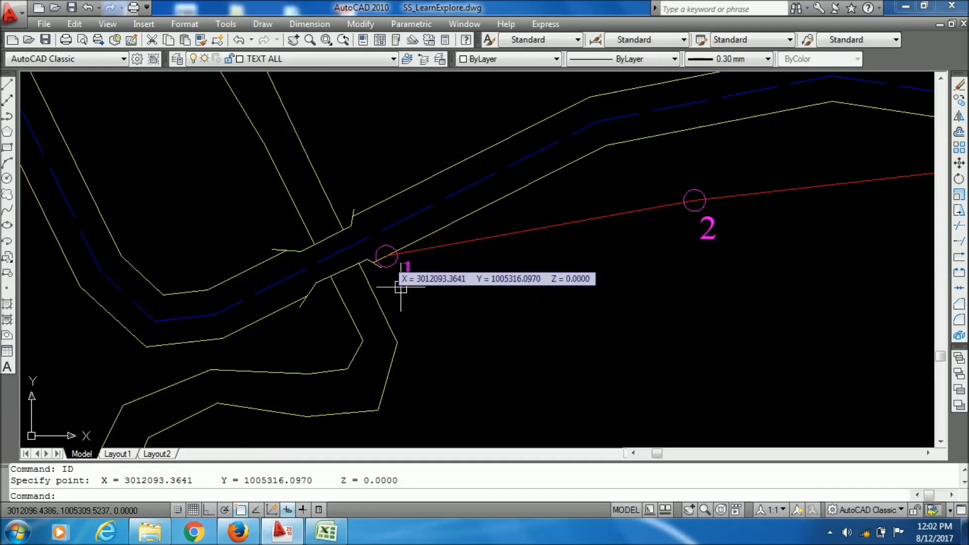
{"action": "left_click_drag", "start_coordinate": [124, 480], "coordinate": [313, 480]}
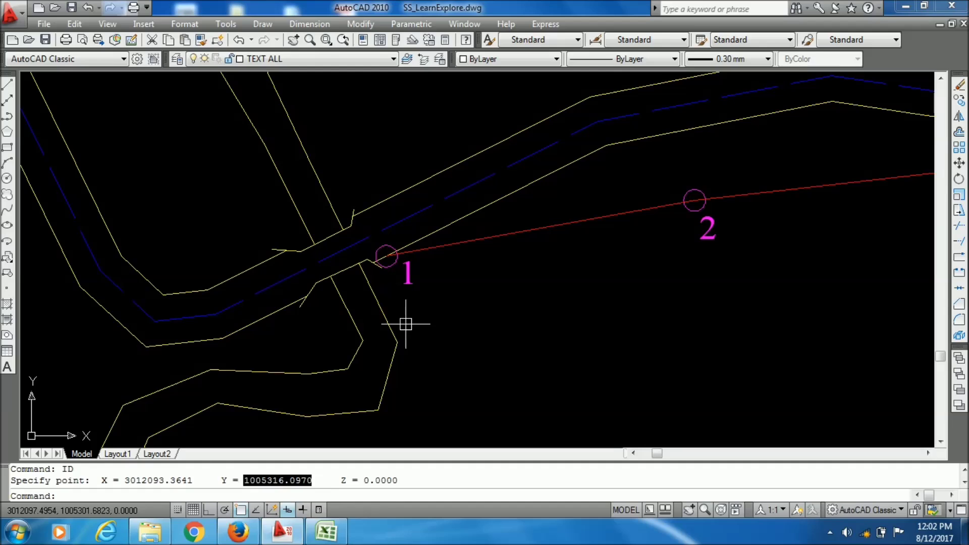
{"action": "key", "text": "Escape"}
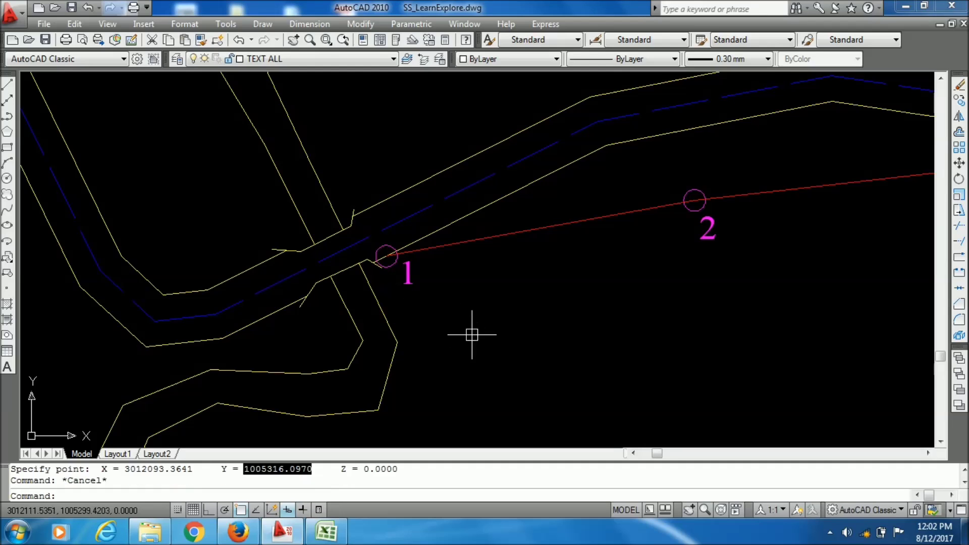
{"action": "scroll", "coordinate": [417, 309], "scroll_direction": "down", "scroll_amount": 4}
{"action": "scroll", "coordinate": [456, 275], "scroll_direction": "up", "scroll_amount": 3}
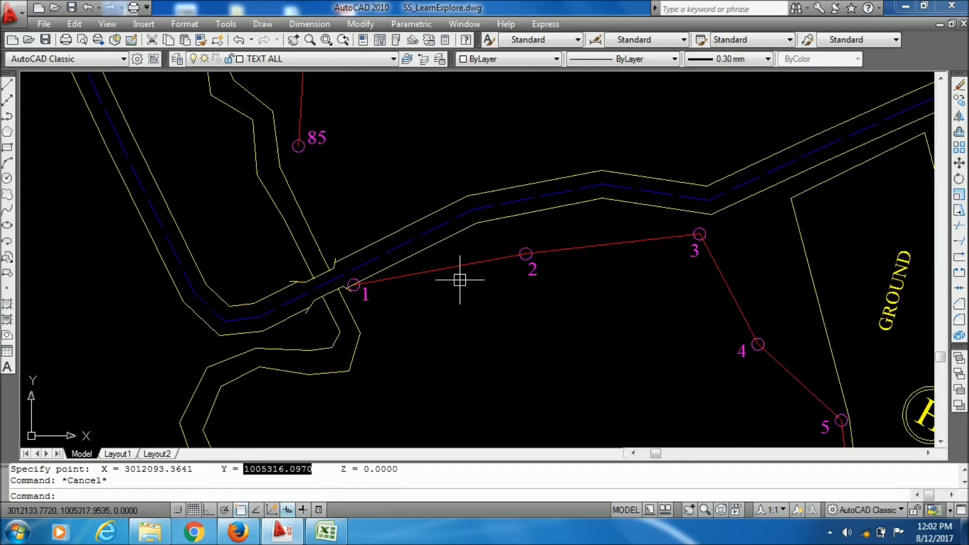
{"action": "scroll", "coordinate": [383, 331], "scroll_direction": "down", "scroll_amount": 2}
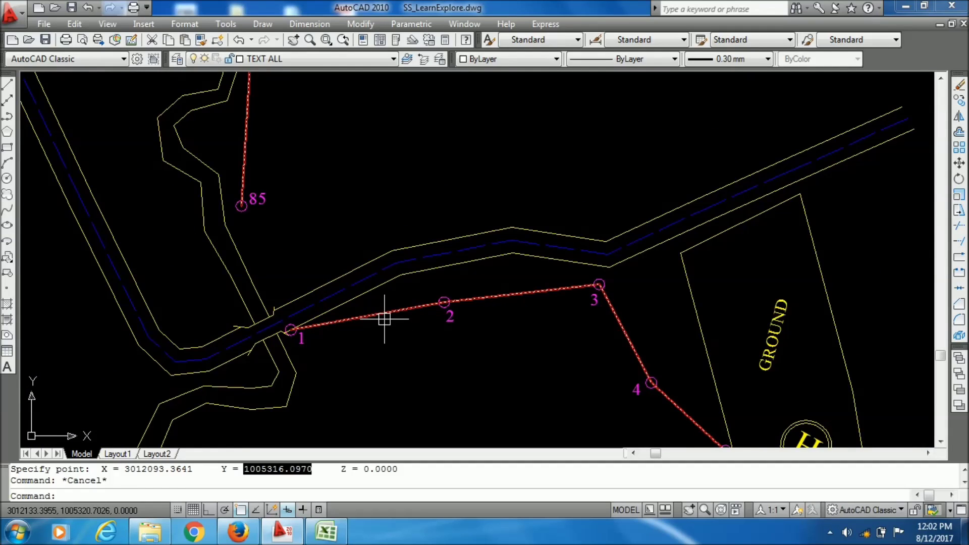
{"action": "left_click", "coordinate": [384, 318]}
{"action": "scroll", "coordinate": [459, 337], "scroll_direction": "down", "scroll_amount": 2}
{"action": "middle_click_drag", "start_coordinate": [458, 340], "coordinate": [432, 319]}
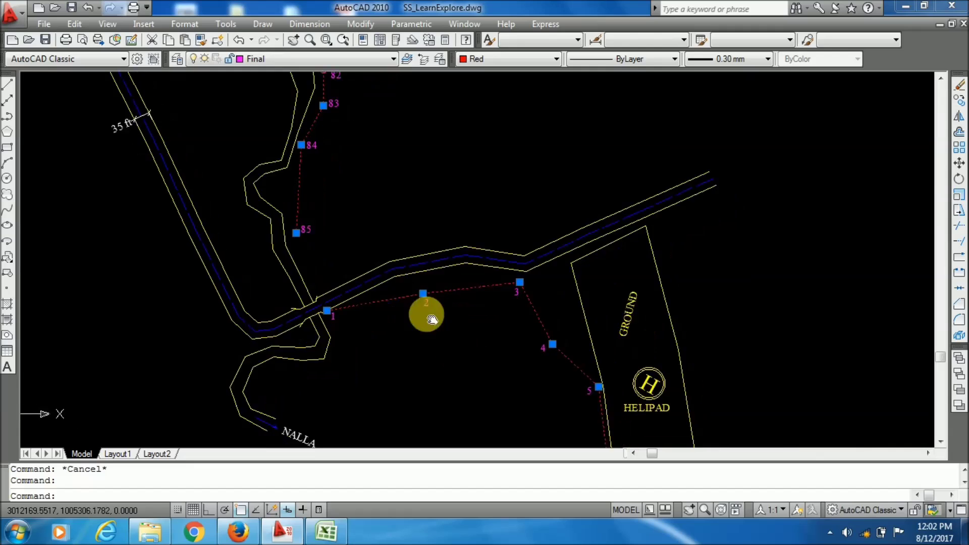
{"action": "scroll", "coordinate": [335, 277], "scroll_direction": "down", "scroll_amount": 1}
{"action": "scroll", "coordinate": [448, 280], "scroll_direction": "down", "scroll_amount": 2}
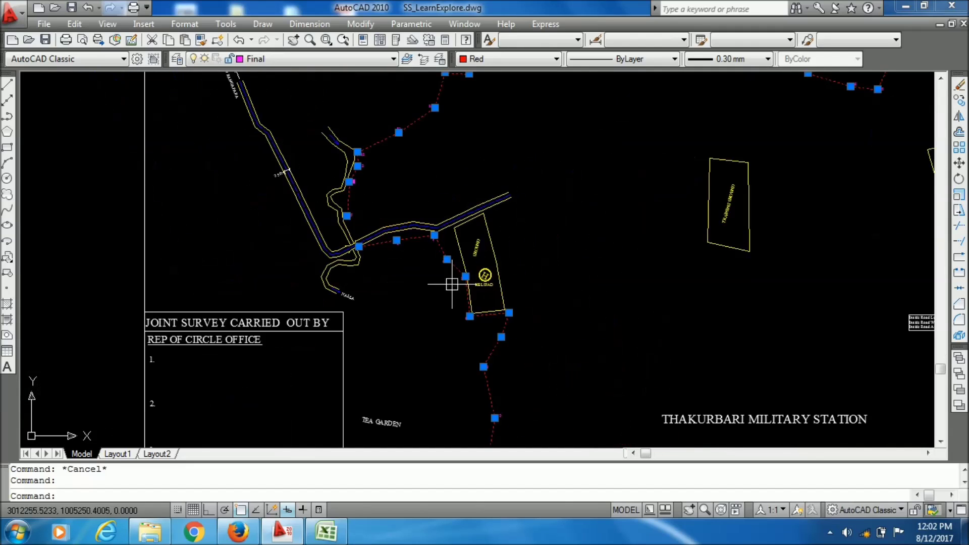
{"action": "mouse_move", "coordinate": [558, 337]}
{"action": "middle_mouse_down"}
{"action": "mouse_move", "coordinate": [447, 301]}
{"action": "mouse_move", "coordinate": [449, 274]}
{"action": "middle_mouse_up"}
{"action": "scroll", "coordinate": [456, 302], "scroll_direction": "down", "scroll_amount": 3}
{"action": "scroll", "coordinate": [458, 276], "scroll_direction": "down", "scroll_amount": 2}
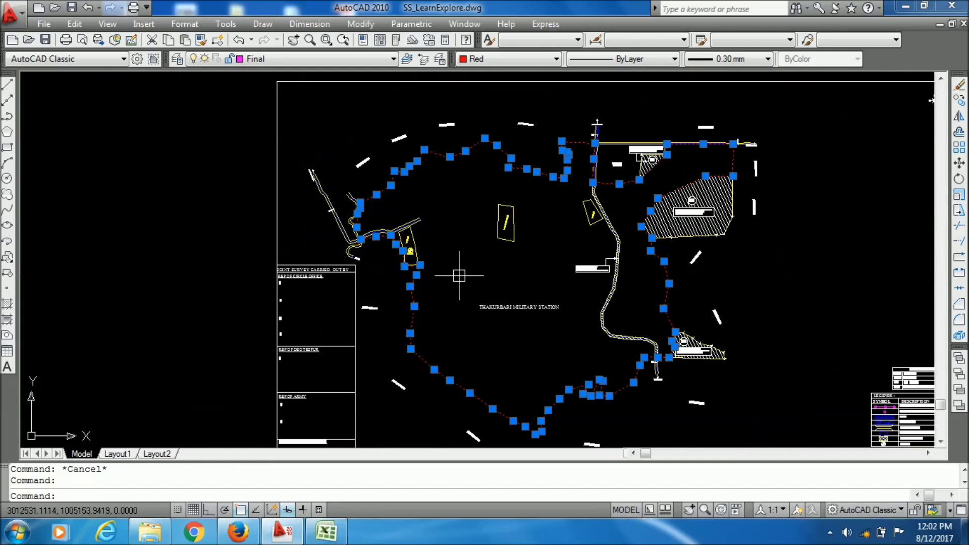
{"action": "scroll", "coordinate": [369, 257], "scroll_direction": "up", "scroll_amount": 2}
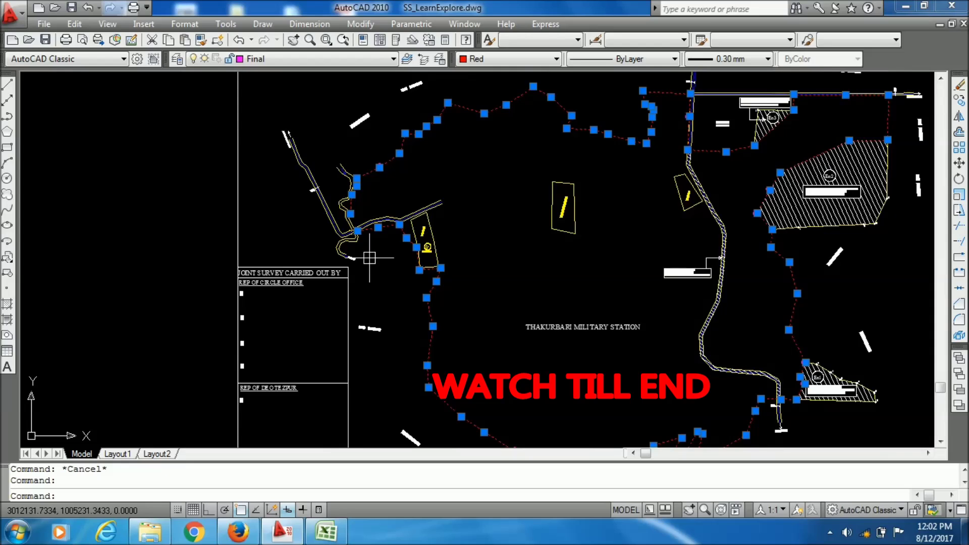
{"action": "scroll", "coordinate": [369, 257], "scroll_direction": "up", "scroll_amount": 3}
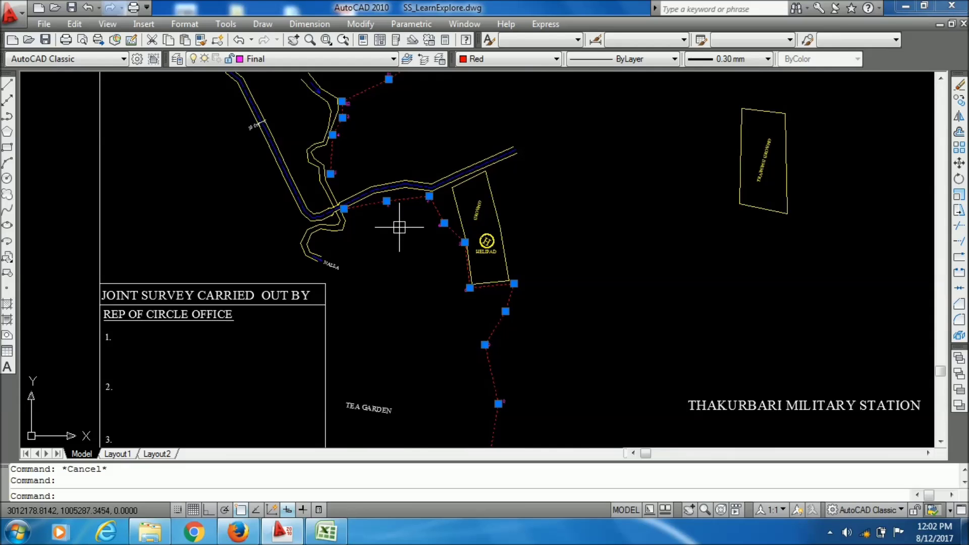
{"action": "scroll", "coordinate": [399, 227], "scroll_direction": "up", "scroll_amount": 4}
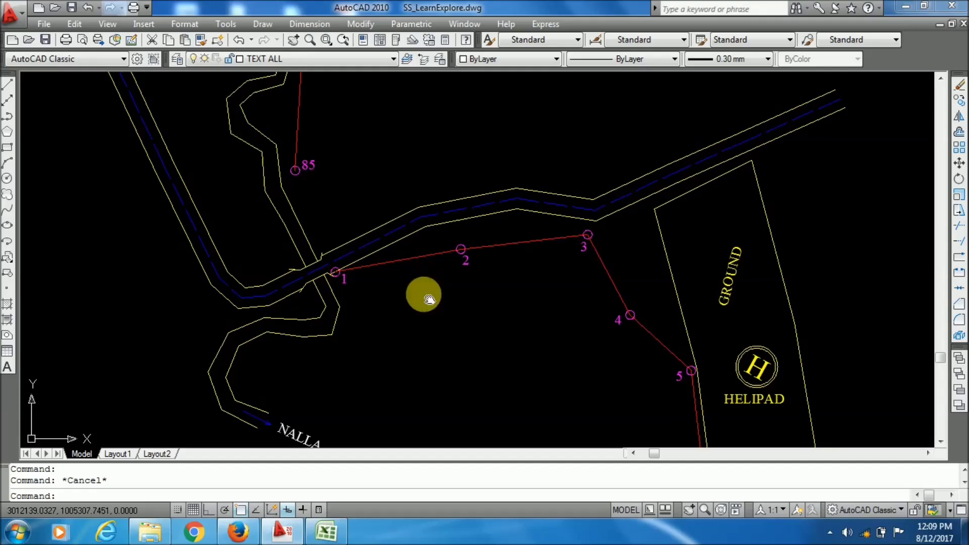
{"action": "middle_click_drag", "start_coordinate": [426, 290], "coordinate": [427, 304]}
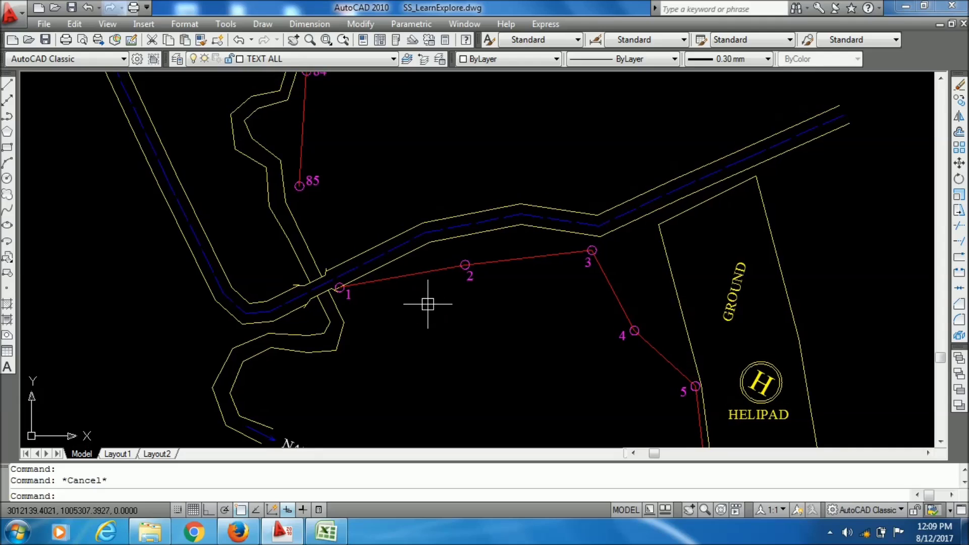
Select the red polyline through points 85 and 1–5 and pan around it.
{"action": "left_click", "coordinate": [417, 275]}
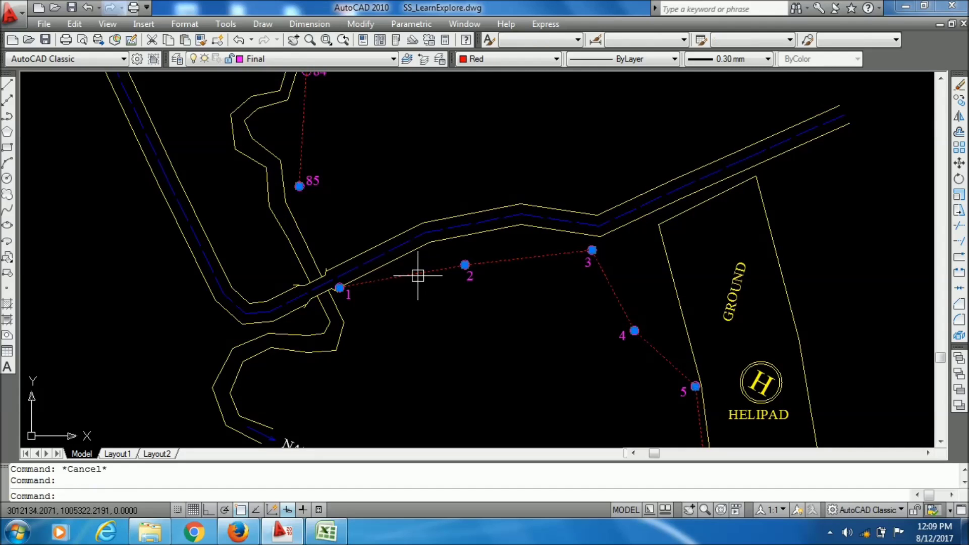
{"action": "scroll", "coordinate": [429, 317], "scroll_direction": "down", "scroll_amount": 6}
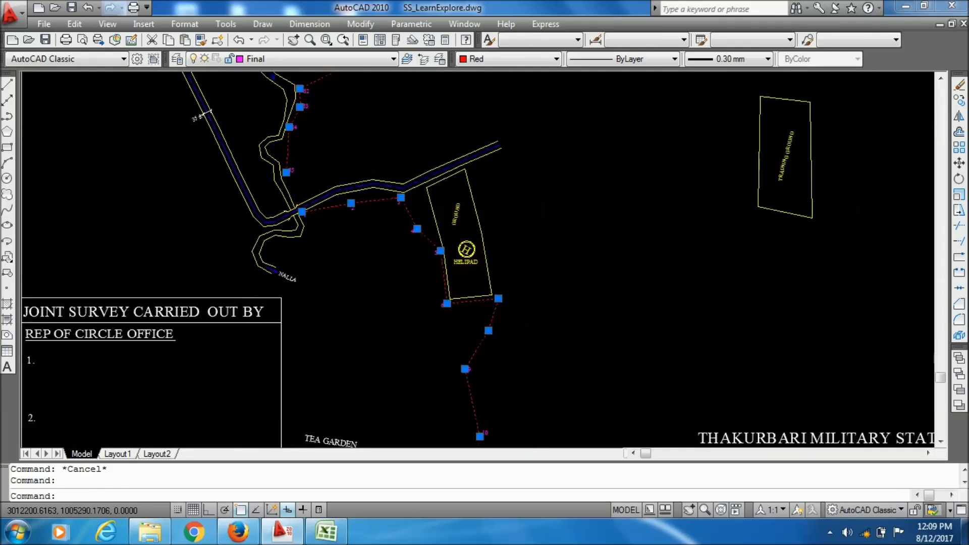
{"action": "mouse_move", "coordinate": [562, 268]}
{"action": "middle_mouse_down"}
{"action": "mouse_move", "coordinate": [519, 242]}
{"action": "mouse_move", "coordinate": [512, 265]}
{"action": "middle_mouse_up"}
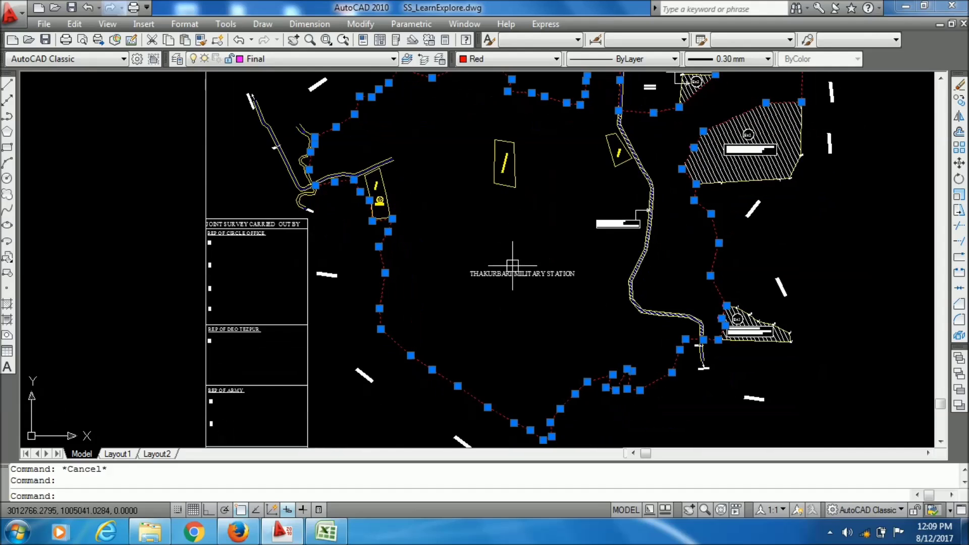
{"action": "scroll", "coordinate": [435, 238], "scroll_direction": "up", "scroll_amount": 6}
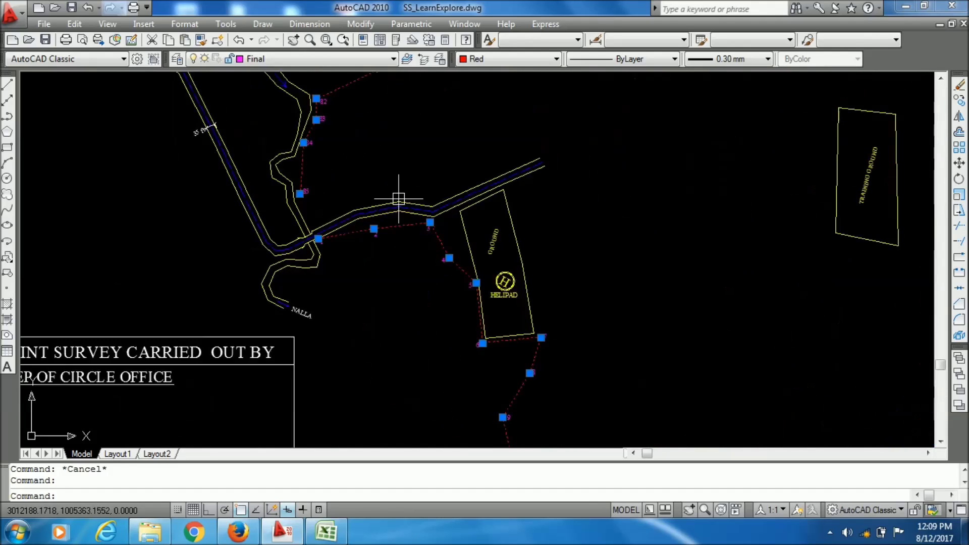
{"action": "middle_click_drag", "start_coordinate": [345, 293], "coordinate": [411, 296]}
{"action": "scroll", "coordinate": [450, 274], "scroll_direction": "down", "scroll_amount": 6}
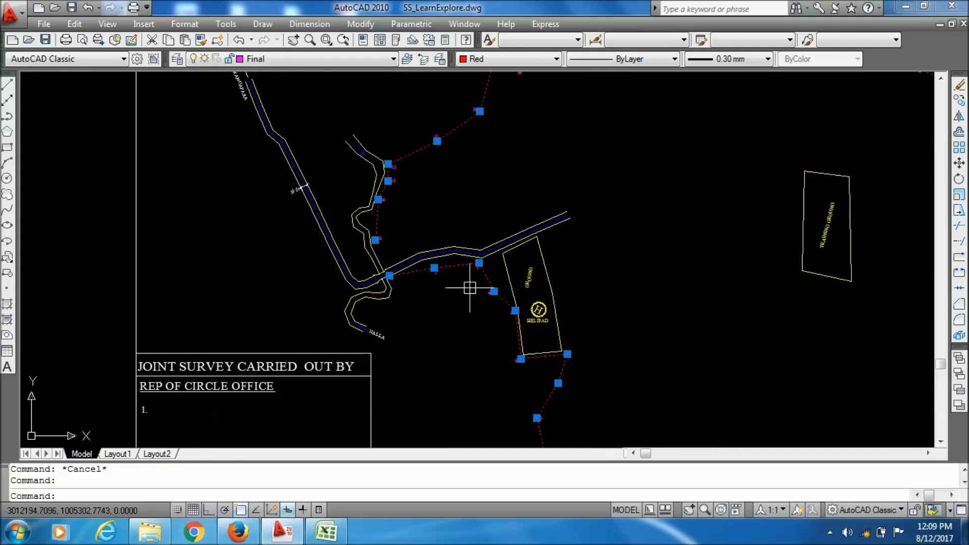
{"action": "middle_click_drag", "start_coordinate": [584, 305], "coordinate": [515, 213]}
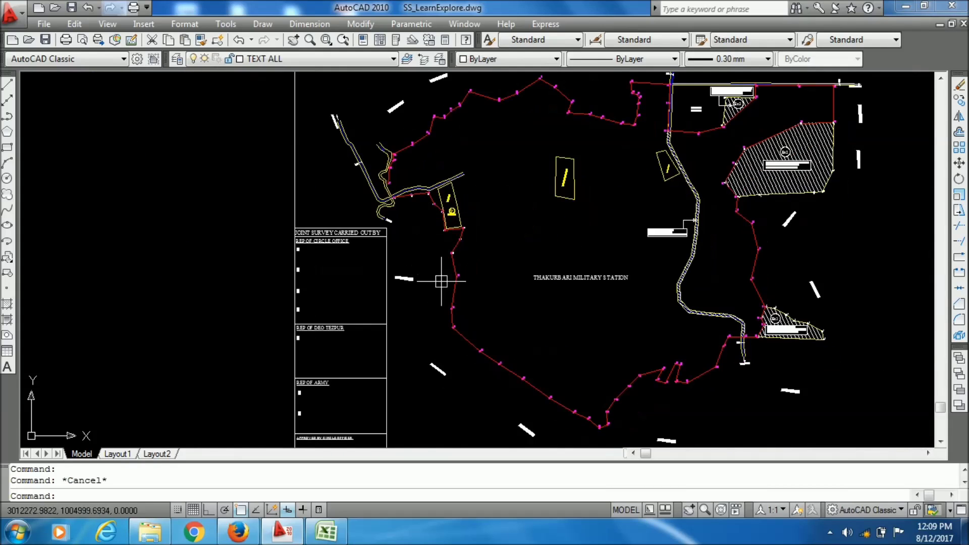
Reselect the survey boundary polyline and zoom in on the helipad and stream area.
{"action": "left_click", "coordinate": [453, 292]}
{"action": "middle_click_drag", "start_coordinate": [459, 174], "coordinate": [460, 202]}
{"action": "scroll", "coordinate": [469, 123], "scroll_direction": "up", "scroll_amount": 3}
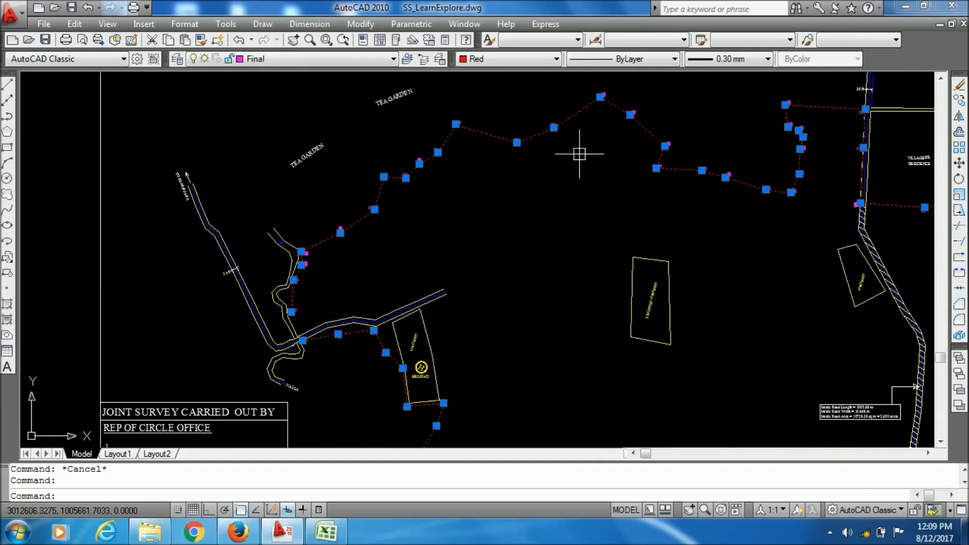
{"action": "middle_click_drag", "start_coordinate": [444, 238], "coordinate": [487, 169]}
{"action": "scroll", "coordinate": [486, 174], "scroll_direction": "up", "scroll_amount": 2}
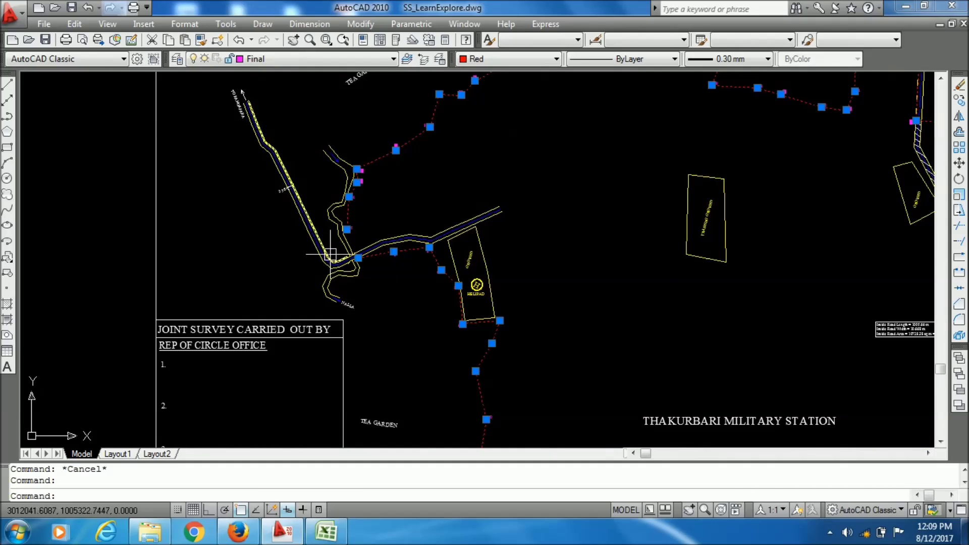
{"action": "scroll", "coordinate": [333, 254], "scroll_direction": "up", "scroll_amount": 4}
{"action": "scroll", "coordinate": [365, 198], "scroll_direction": "up", "scroll_amount": 5}
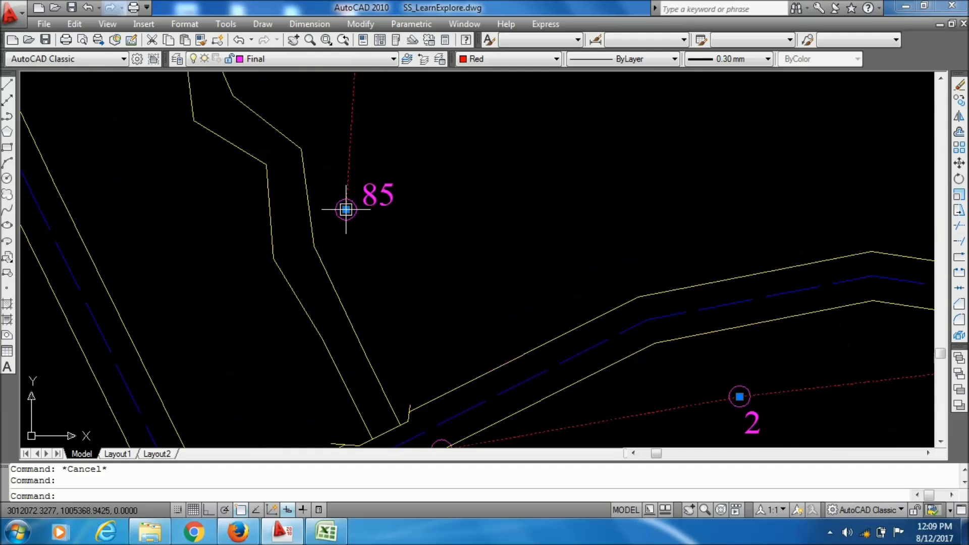
{"action": "scroll", "coordinate": [398, 205], "scroll_direction": "down", "scroll_amount": 8}
{"action": "scroll", "coordinate": [319, 231], "scroll_direction": "up", "scroll_amount": 8}
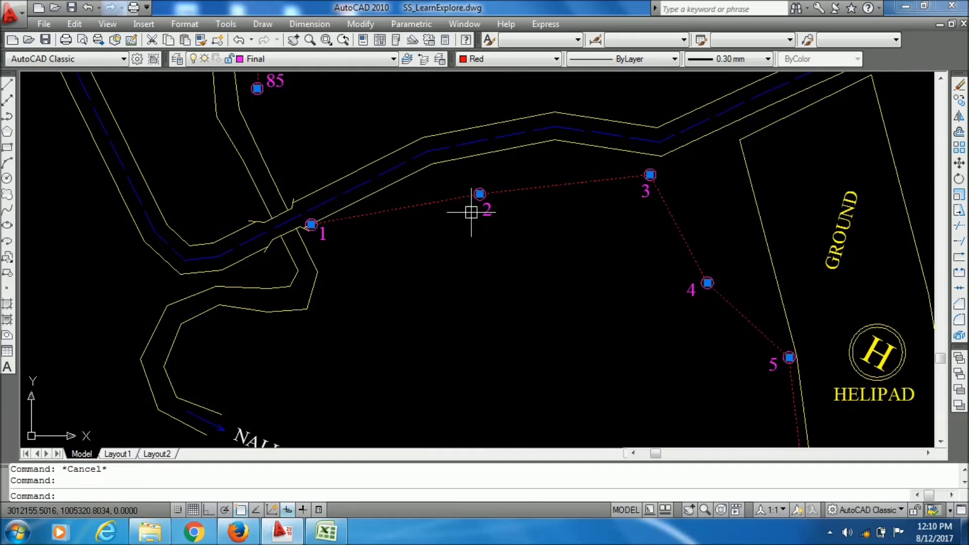
{"action": "scroll", "coordinate": [482, 227], "scroll_direction": "down", "scroll_amount": 5}
{"action": "scroll", "coordinate": [507, 231], "scroll_direction": "up", "scroll_amount": 2}
{"action": "scroll", "coordinate": [374, 227], "scroll_direction": "down", "scroll_amount": 3}
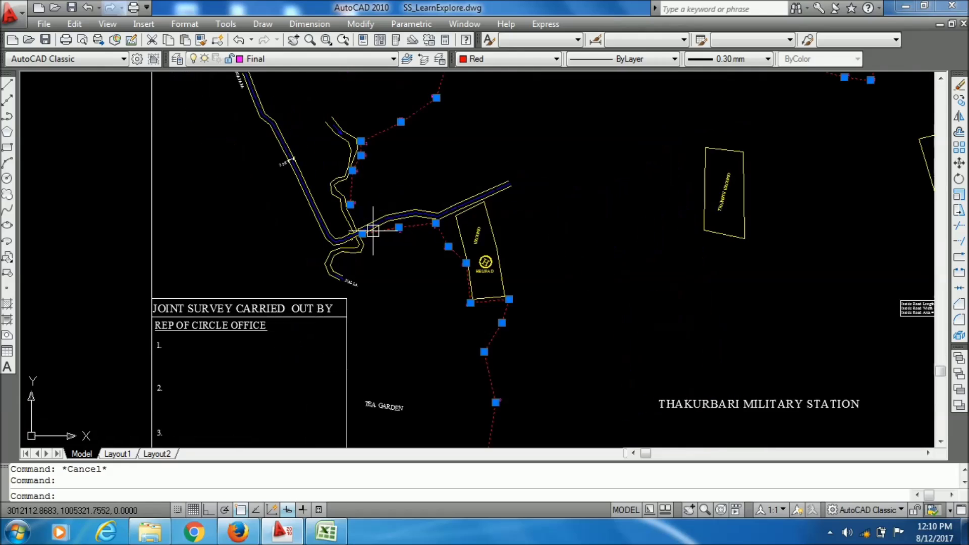
Clear the selection and pick the red survey boundary polyline again.
{"action": "key", "text": "Escape"}
{"action": "left_click", "coordinate": [418, 225]}
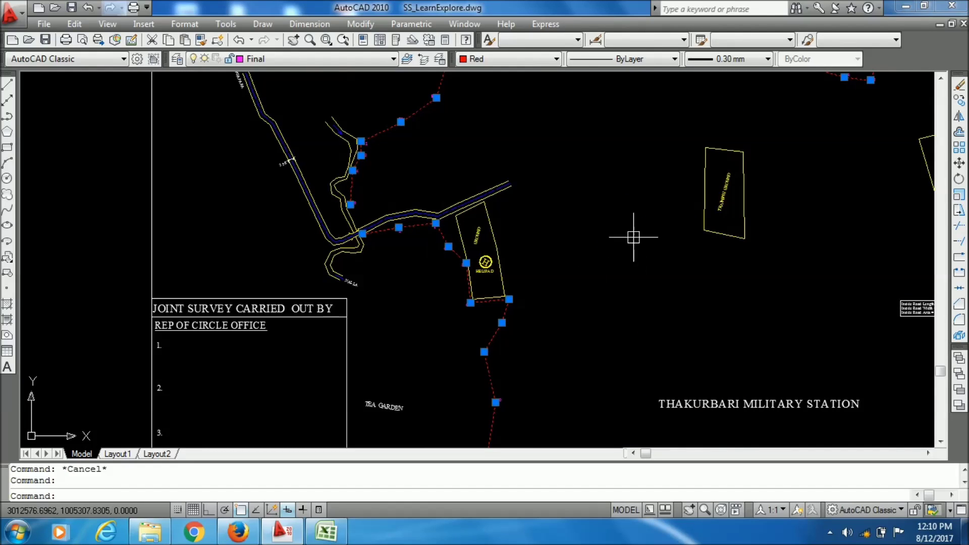
{"action": "scroll", "coordinate": [631, 234], "scroll_direction": "down", "scroll_amount": 6}
{"action": "scroll", "coordinate": [492, 195], "scroll_direction": "up", "scroll_amount": 2}
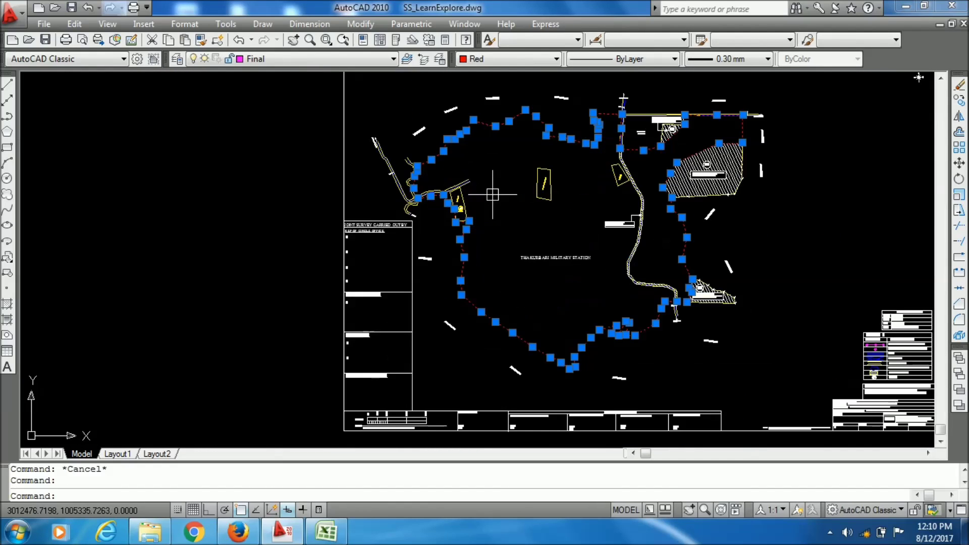
List the selected boundary polyline's properties with the LI command.
{"action": "type", "text": "L"}
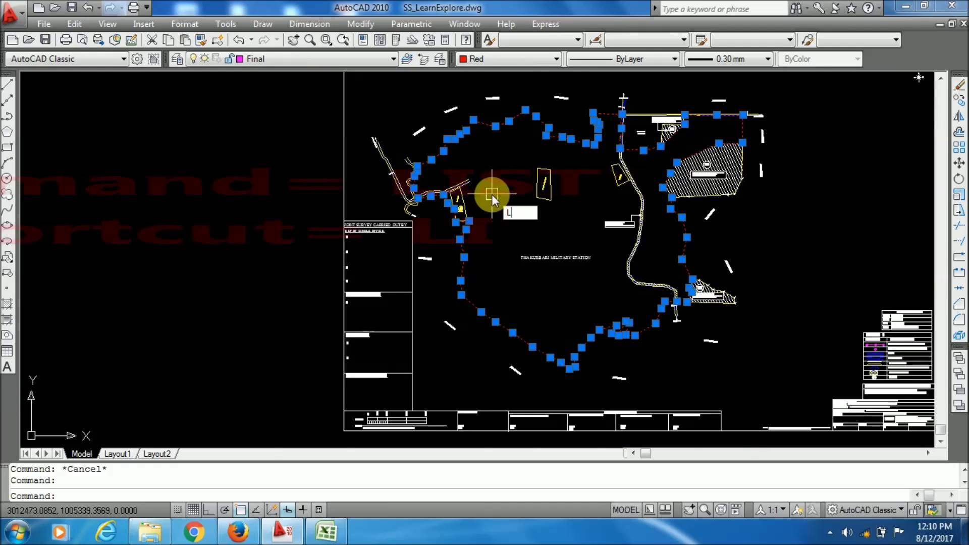
{"action": "type", "text": "IST"}
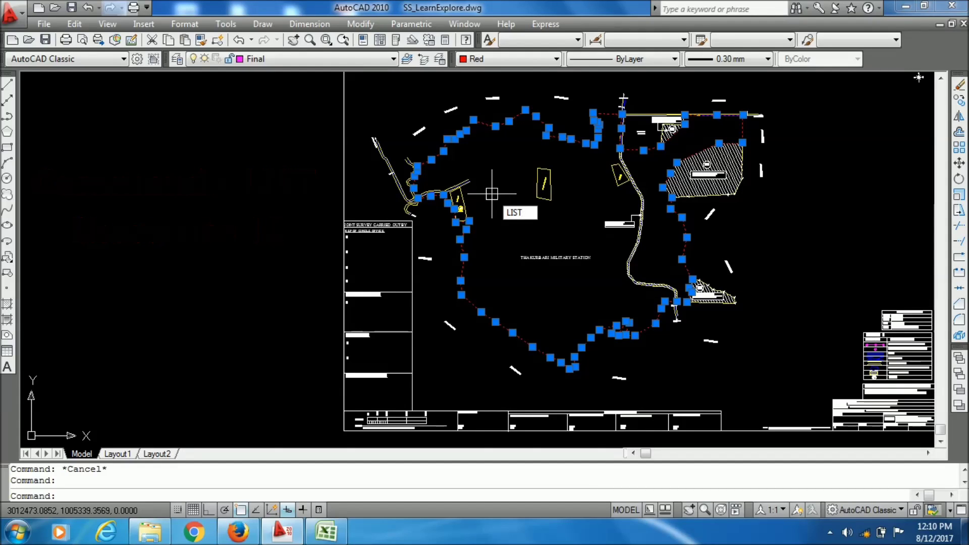
{"action": "key", "text": "Return"}
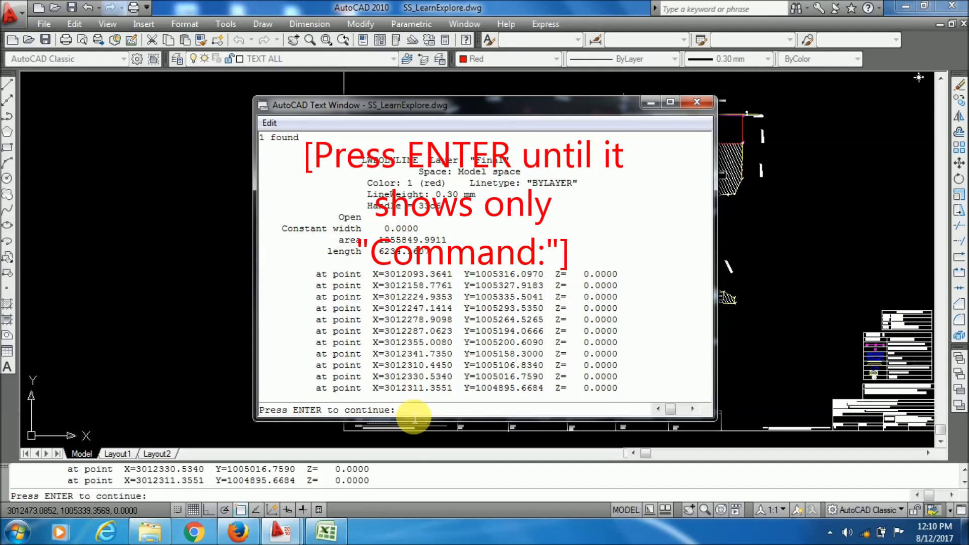
Page through the vertex listing to its last vertex, X=3012072.3277, Y=1005368.9425.
{"action": "key", "text": "Return"}
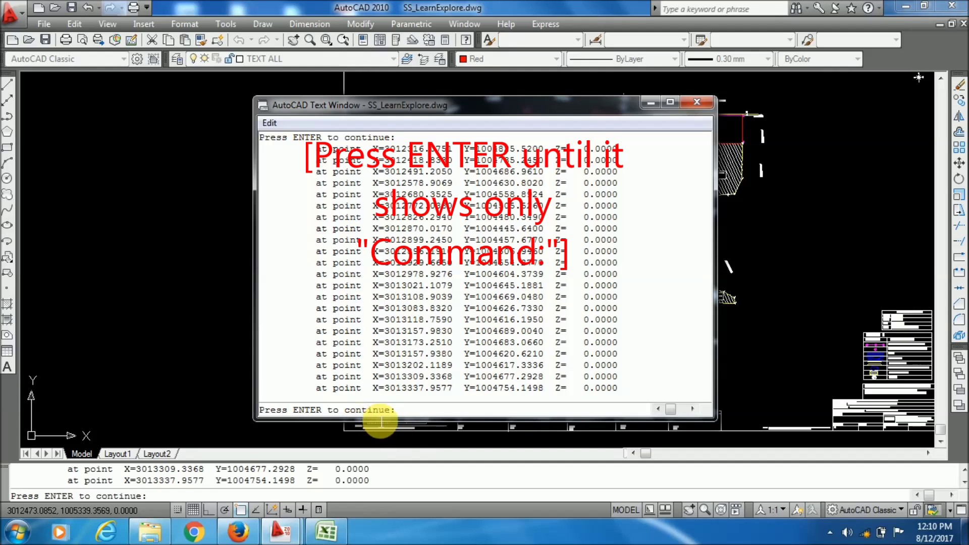
{"action": "key", "text": "Return"}
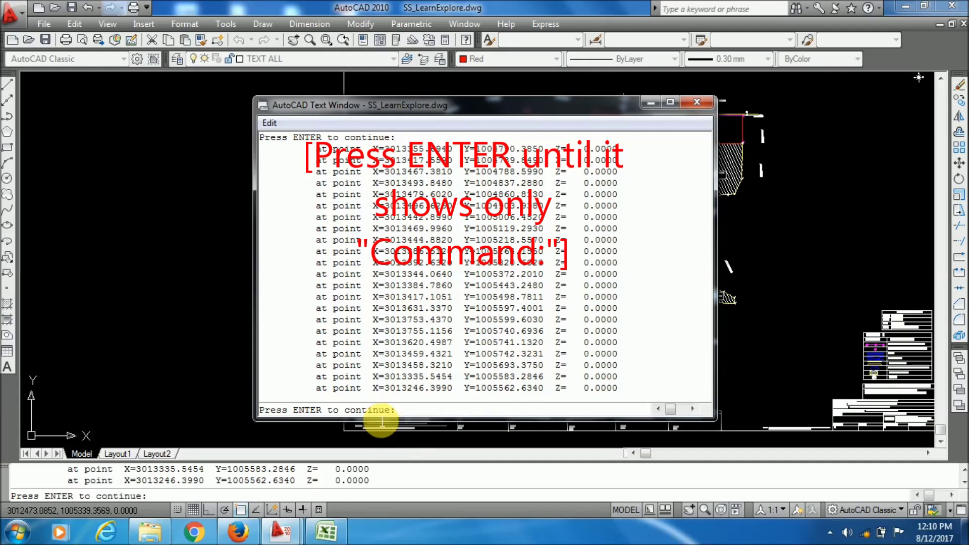
{"action": "key", "text": "Return"}
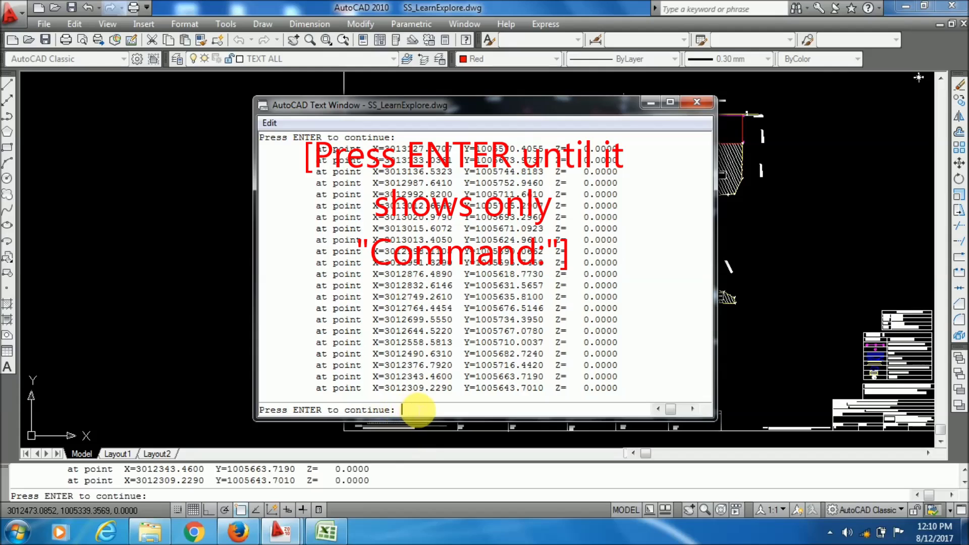
{"action": "key", "text": "Return"}
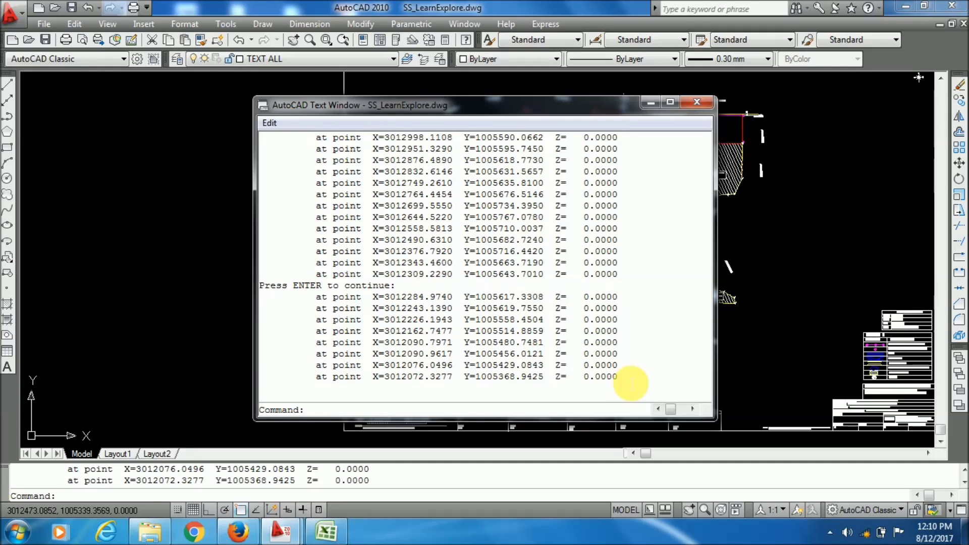
Copy all the 'at point' vertex lines from the AutoCAD Text Window.
{"action": "left_click_drag", "start_coordinate": [617, 377], "coordinate": [274, 233]}
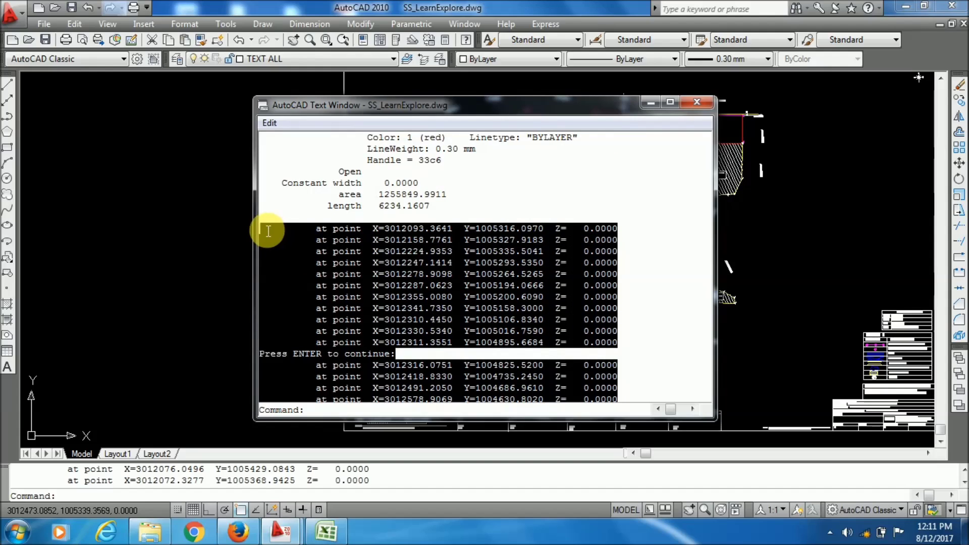
{"action": "right_click", "coordinate": [292, 249]}
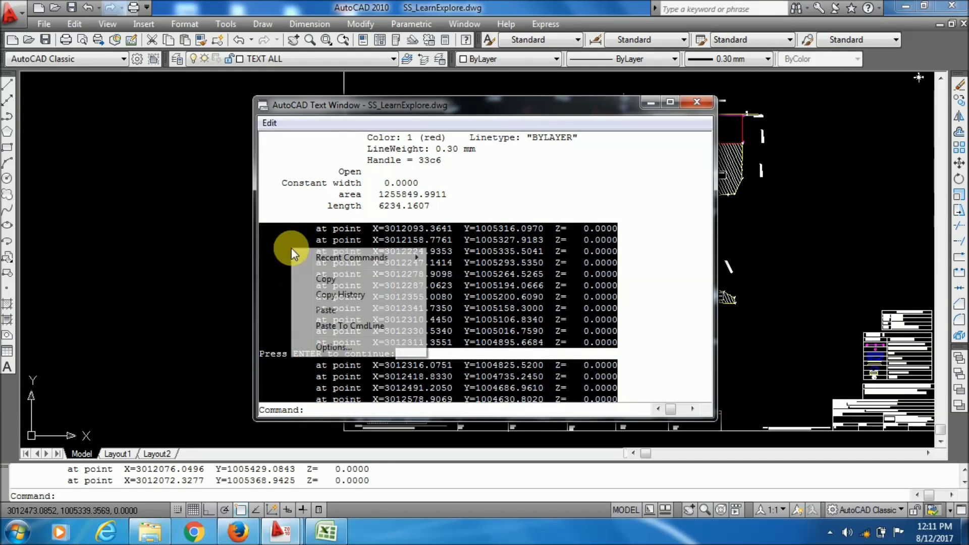
{"action": "left_click", "coordinate": [327, 279]}
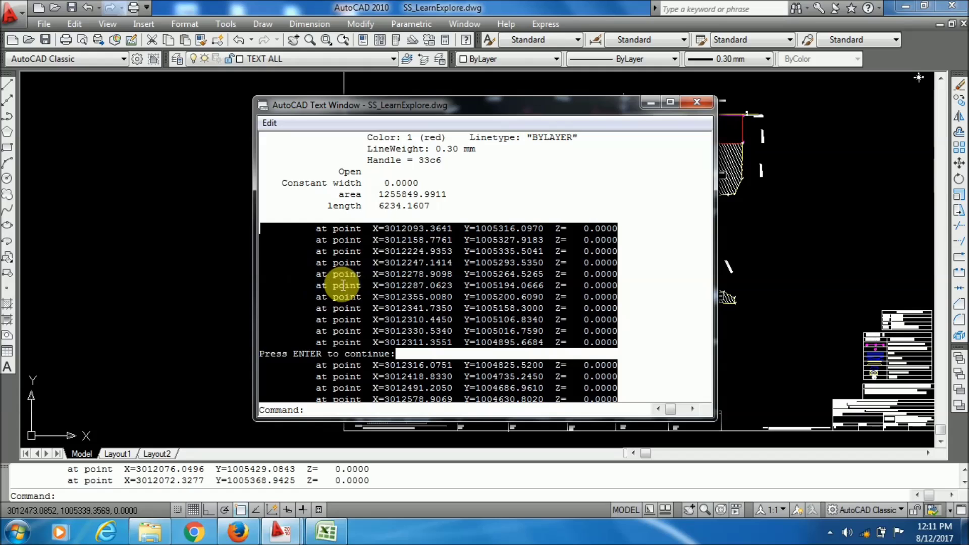
{"action": "left_click", "coordinate": [333, 536]}
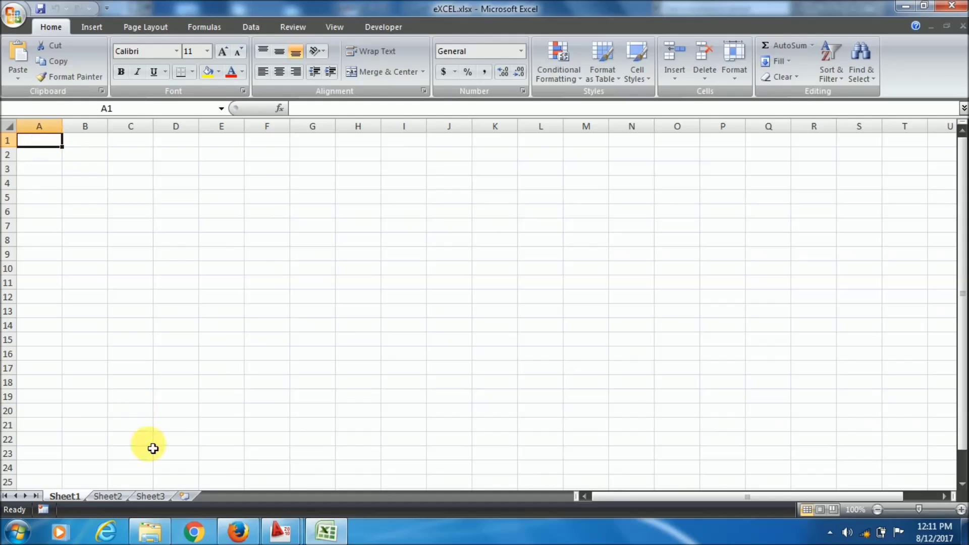
Paste the AutoCAD vertex lines into cell A1 of Sheet1 and review the pasted rows.
{"action": "right_click", "coordinate": [51, 138]}
{"action": "left_click", "coordinate": [123, 178]}
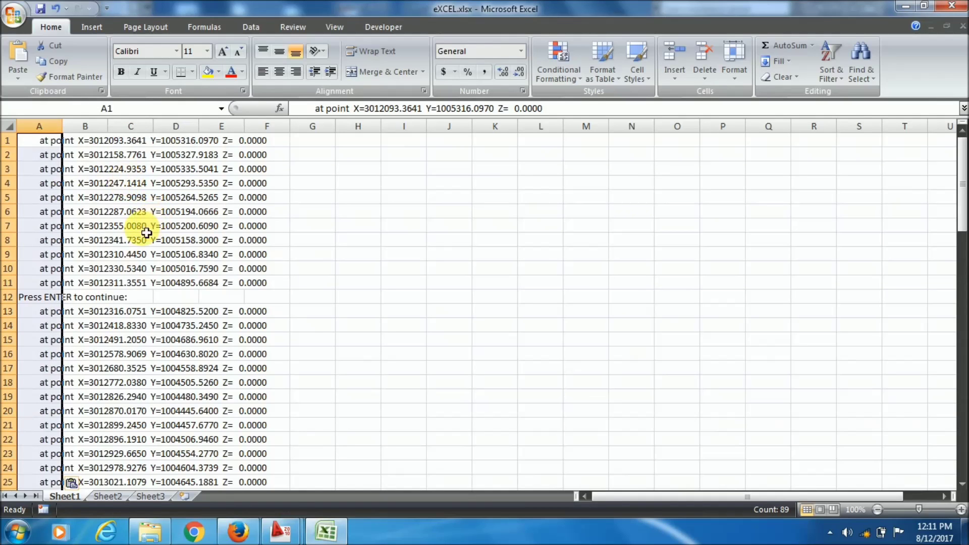
{"action": "left_click", "coordinate": [47, 160]}
{"action": "left_click", "coordinate": [47, 141]}
{"action": "left_click", "coordinate": [47, 184]}
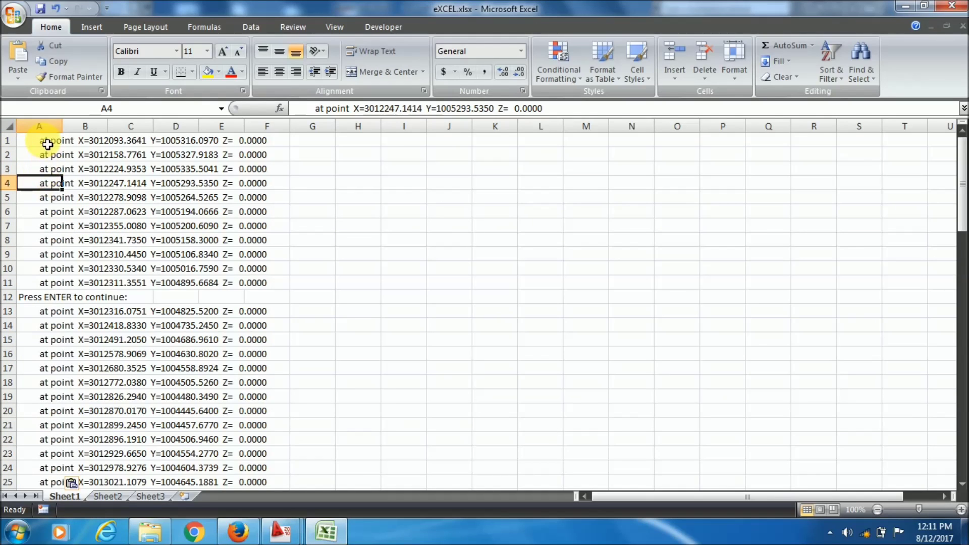
{"action": "left_click", "coordinate": [47, 144]}
{"action": "scroll", "coordinate": [58, 183], "scroll_direction": "down", "scroll_amount": 1}
{"action": "scroll", "coordinate": [53, 156], "scroll_direction": "up", "scroll_amount": 1}
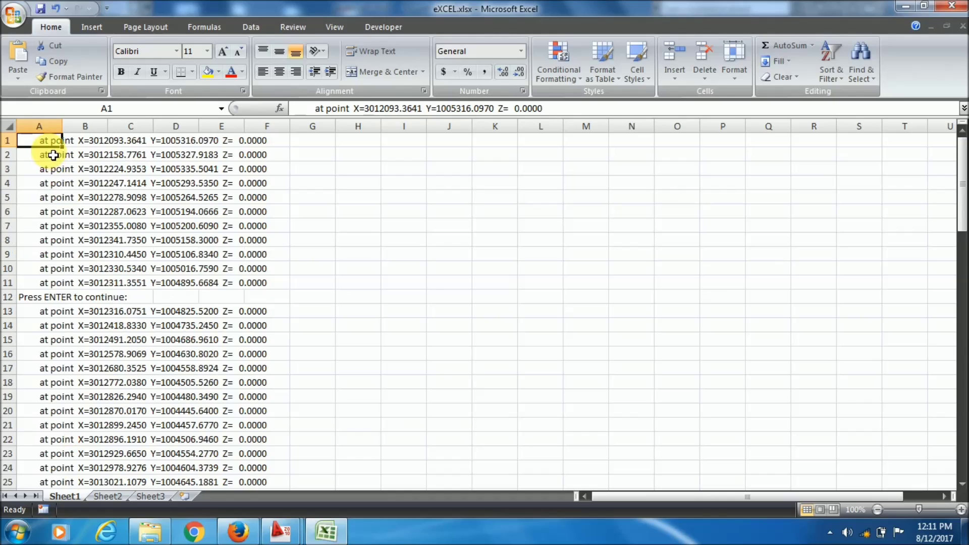
{"action": "left_click", "coordinate": [50, 170]}
{"action": "left_click", "coordinate": [47, 142]}
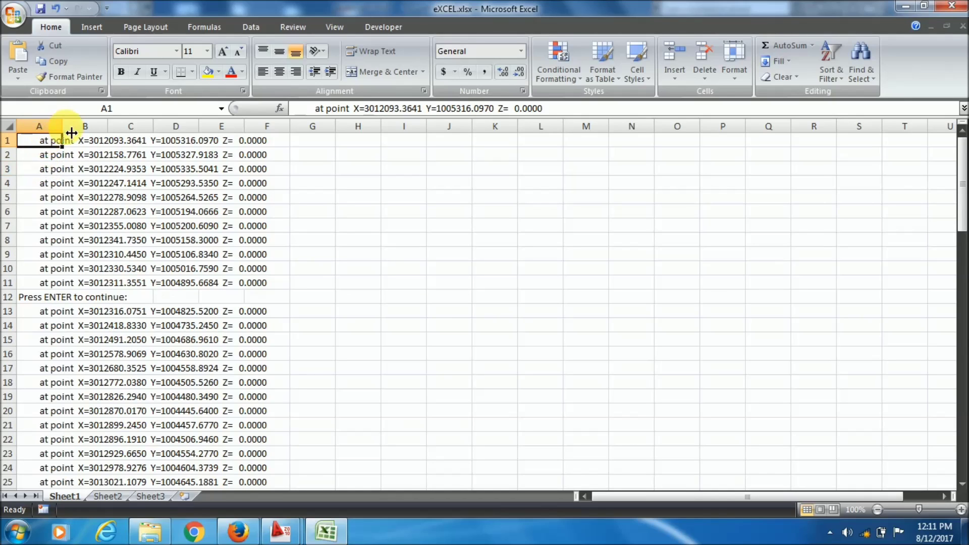
Autofit column A, select the whole column, and launch Text to Columns from the Data tab.
{"action": "double_click", "coordinate": [67, 127]}
{"action": "left_click", "coordinate": [156, 126]}
{"action": "left_click", "coordinate": [139, 212]}
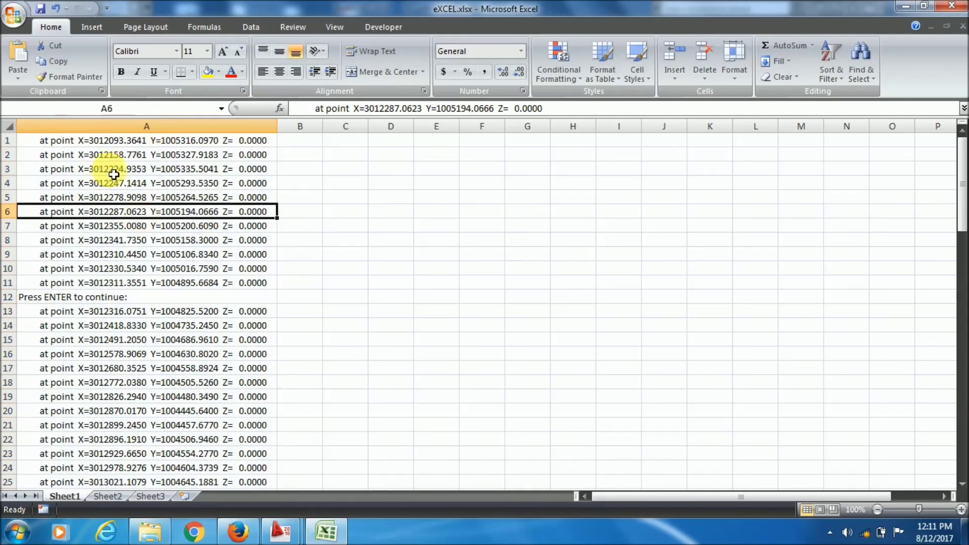
{"action": "left_click", "coordinate": [115, 145]}
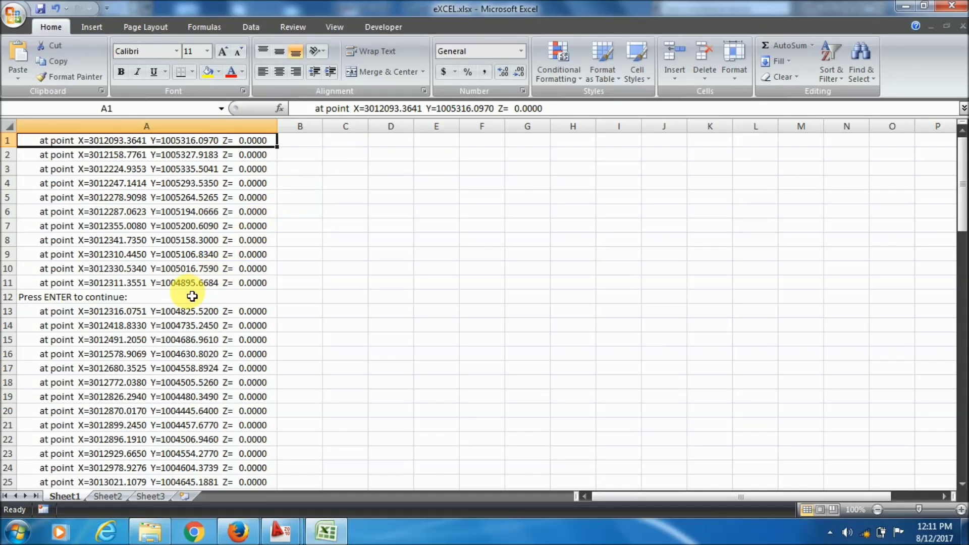
{"action": "left_click", "coordinate": [155, 130]}
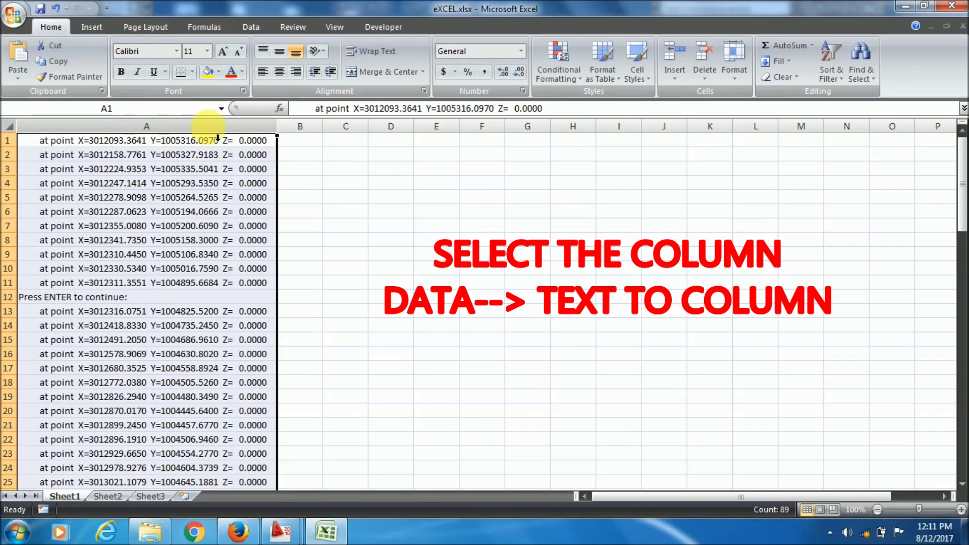
{"action": "left_click", "coordinate": [256, 29]}
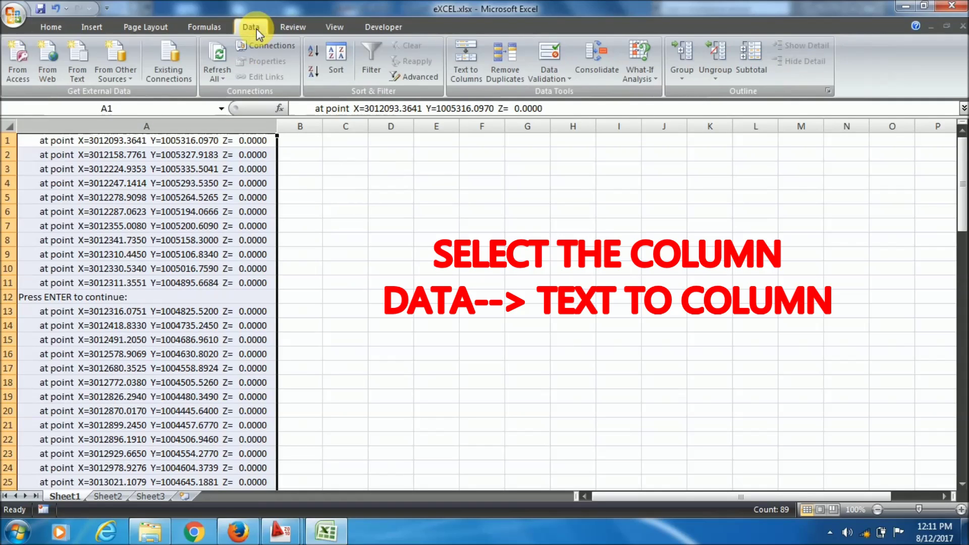
{"action": "left_click", "coordinate": [483, 75]}
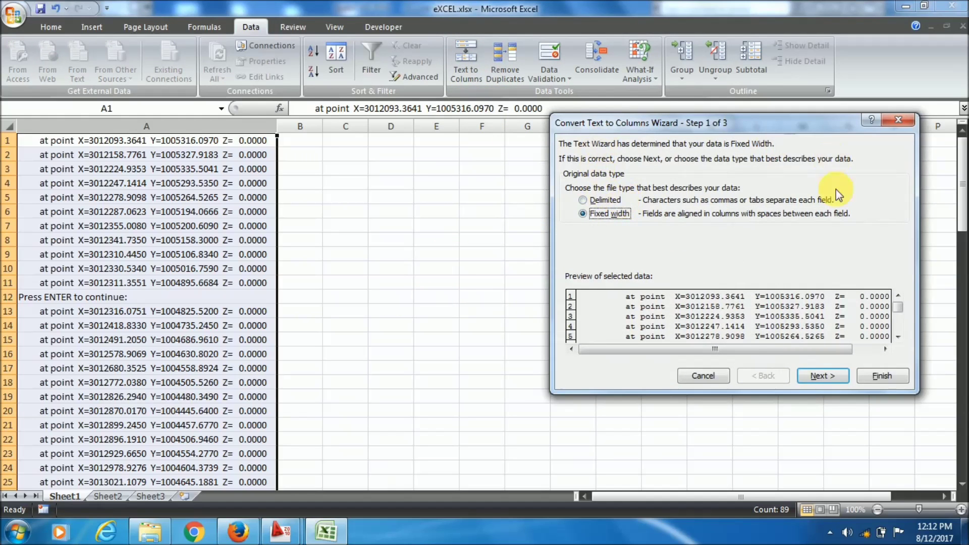
Choose Delimited with Semicolon, Comma, Space and '=' delimiters, then advance to Step 3.
{"action": "left_click_drag", "start_coordinate": [745, 125], "coordinate": [610, 134]}
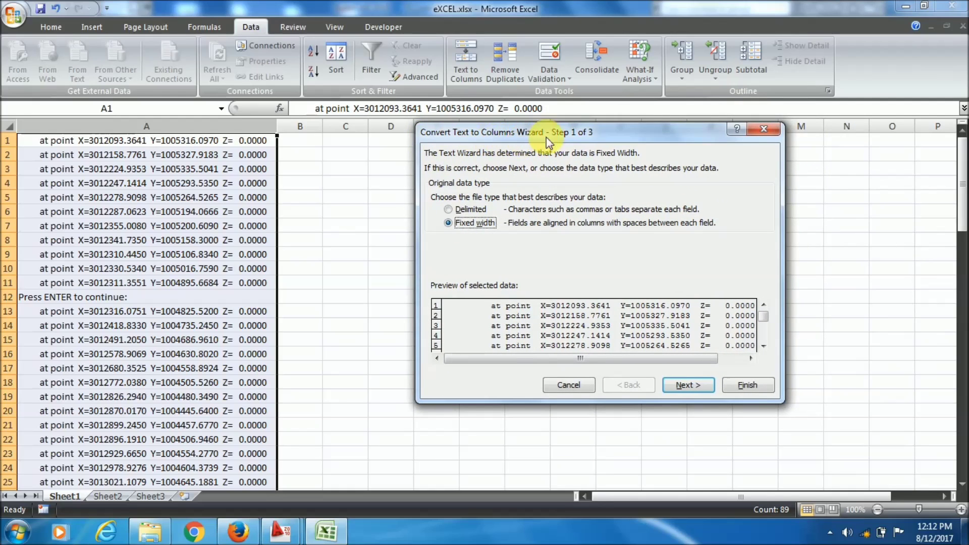
{"action": "left_click", "coordinate": [477, 211]}
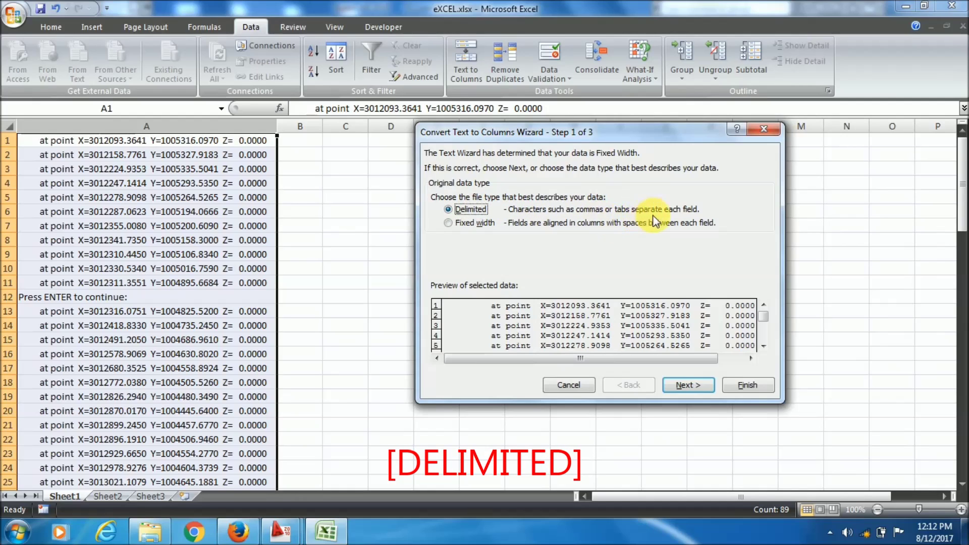
{"action": "left_click", "coordinate": [684, 383]}
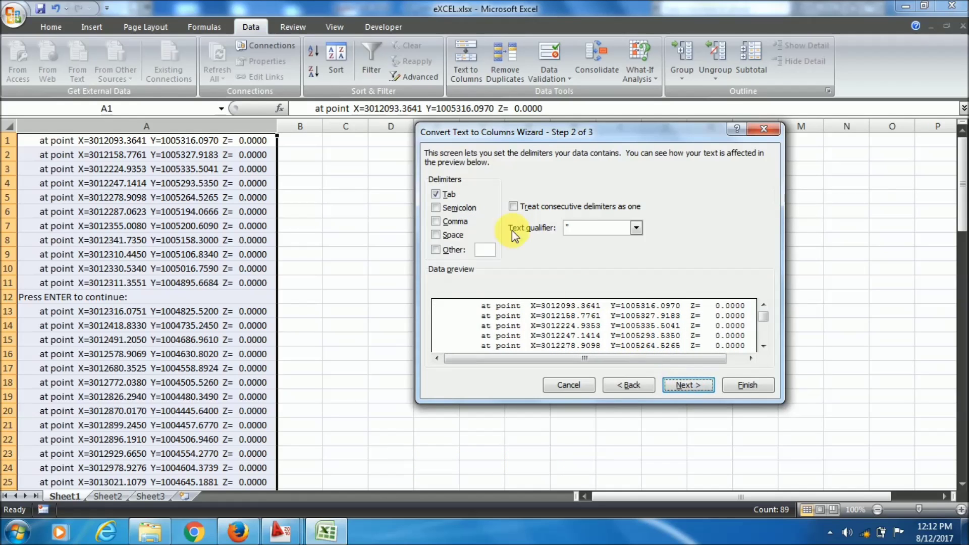
{"action": "left_click", "coordinate": [450, 208]}
{"action": "left_click", "coordinate": [443, 222]}
{"action": "left_click", "coordinate": [444, 235]}
{"action": "left_click", "coordinate": [442, 249]}
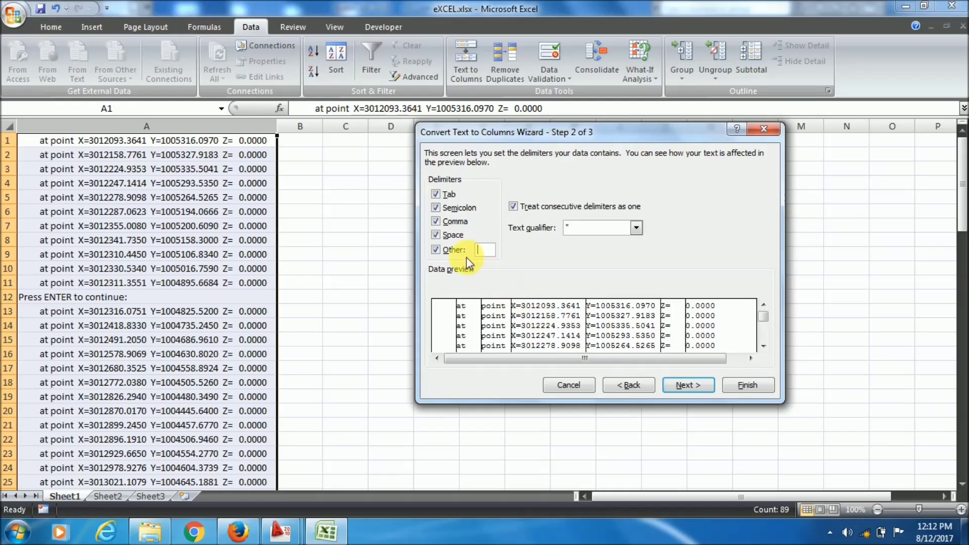
{"action": "type", "text": "="}
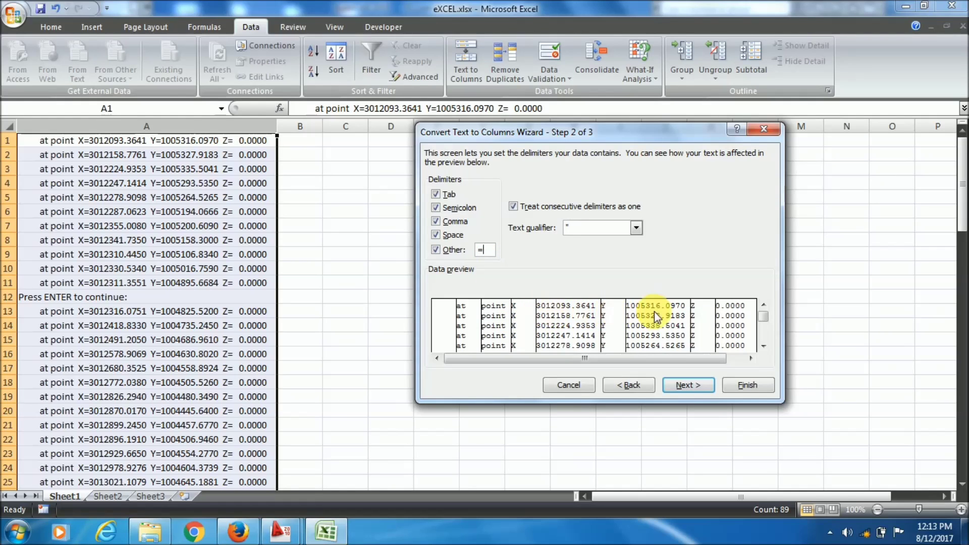
{"action": "left_click", "coordinate": [703, 385]}
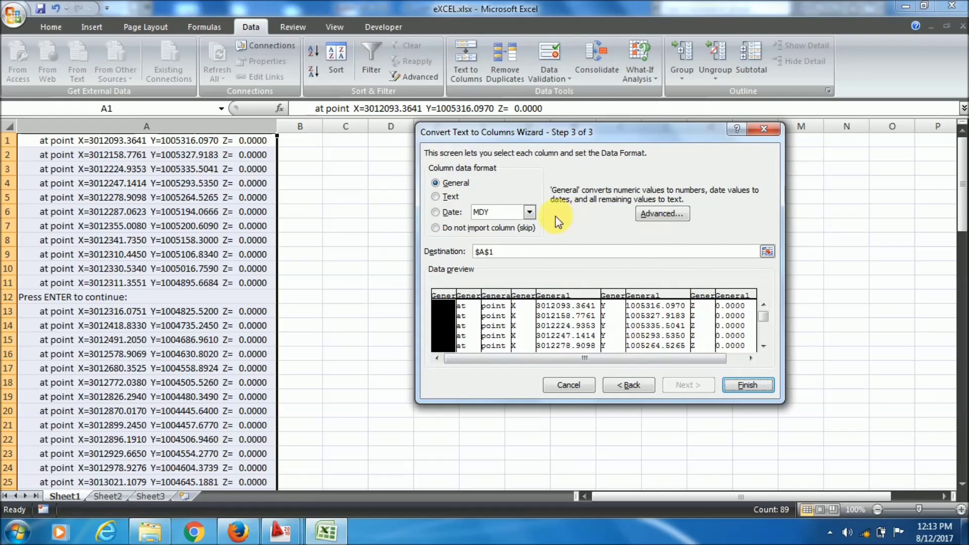
Finish the split into columns and check the first X and Y values.
{"action": "left_click", "coordinate": [755, 384]}
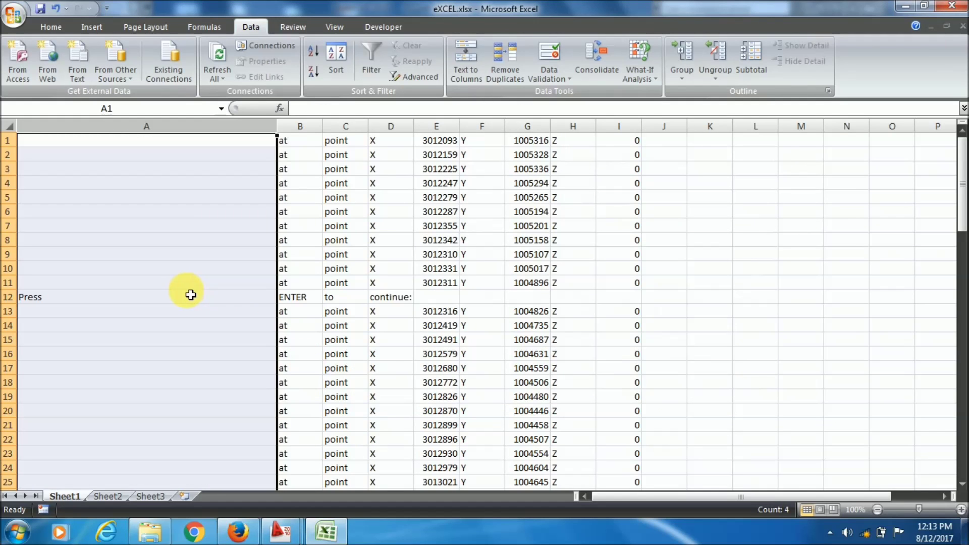
{"action": "left_click", "coordinate": [346, 198]}
{"action": "left_click", "coordinate": [87, 127]}
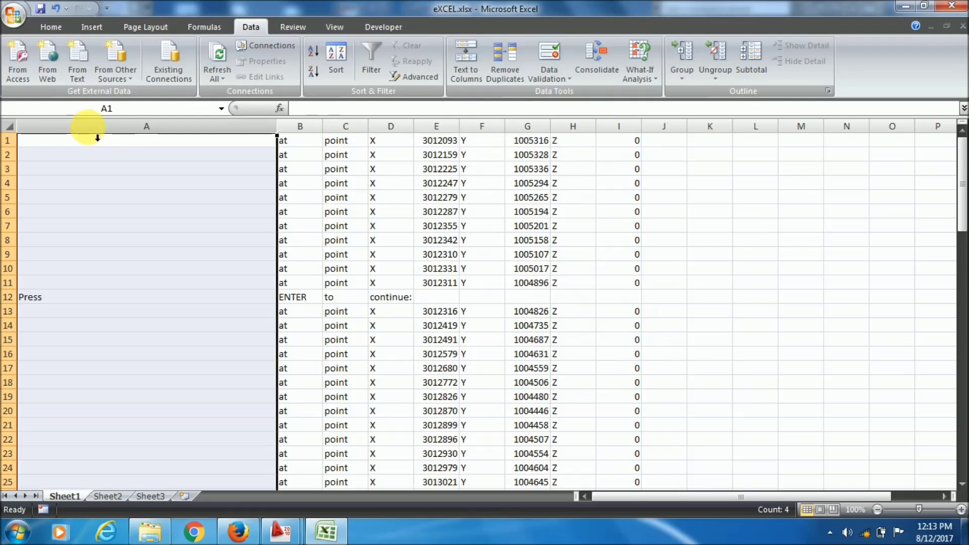
{"action": "left_click_drag", "start_coordinate": [300, 127], "coordinate": [616, 141]}
{"action": "left_click", "coordinate": [527, 212]}
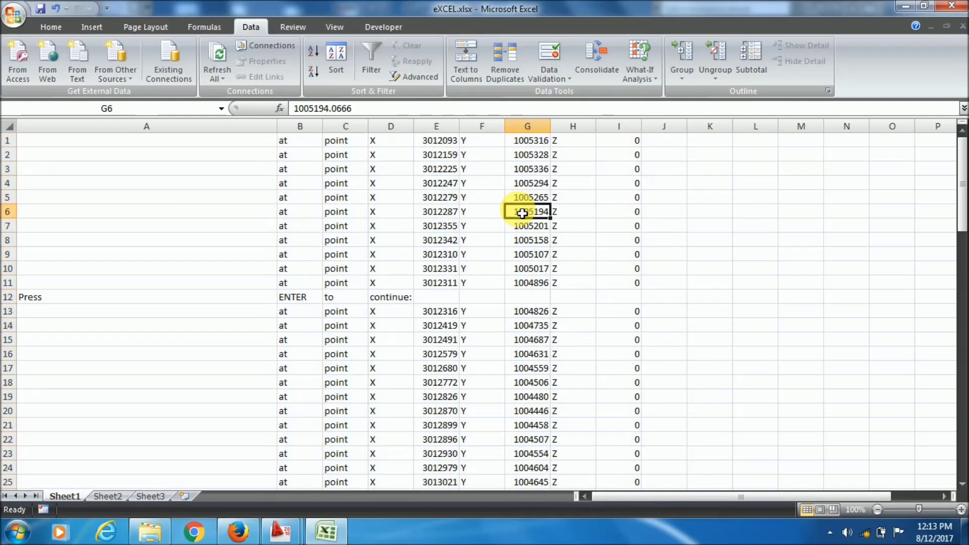
{"action": "left_click", "coordinate": [449, 142]}
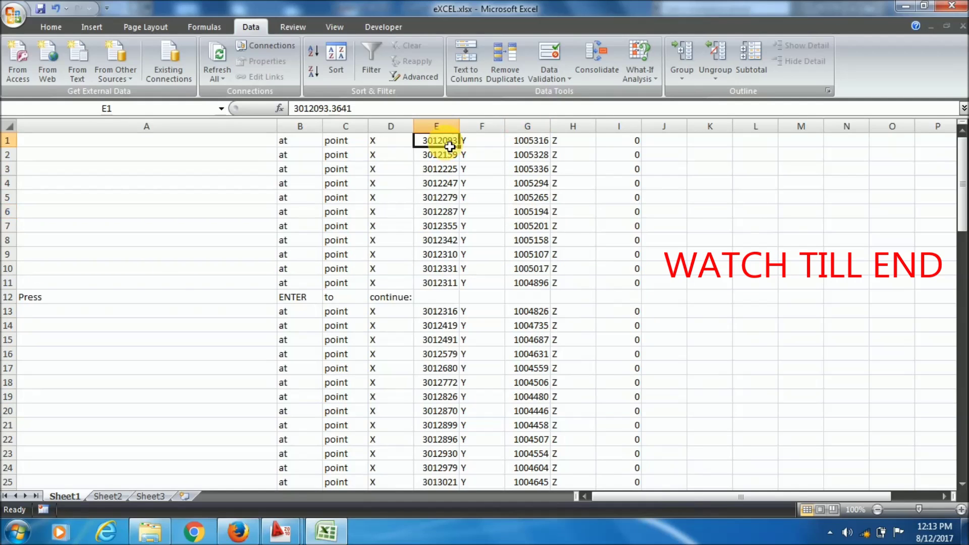
{"action": "left_click", "coordinate": [525, 144]}
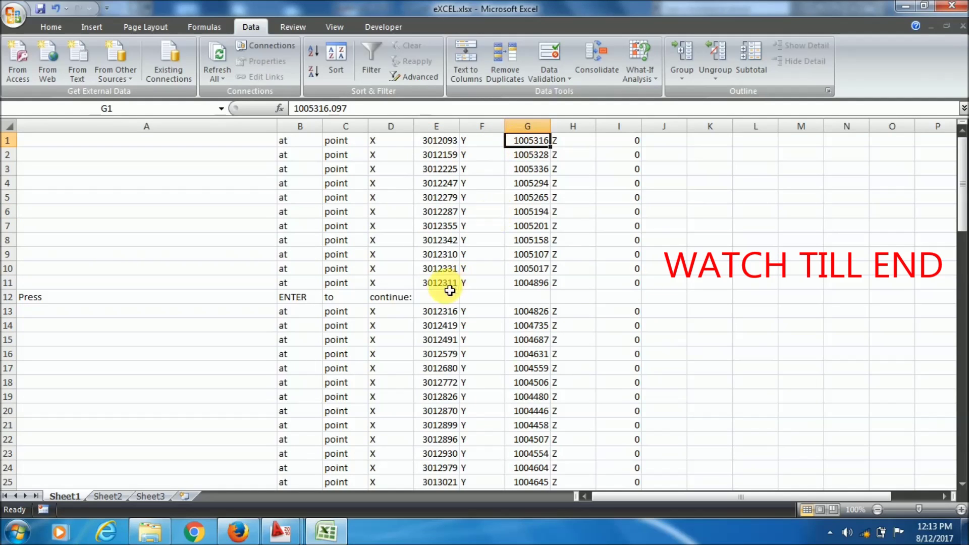
Delete the 'Press ENTER to continue:' prompt rows 12 and 34.
{"action": "left_click", "coordinate": [7, 298]}
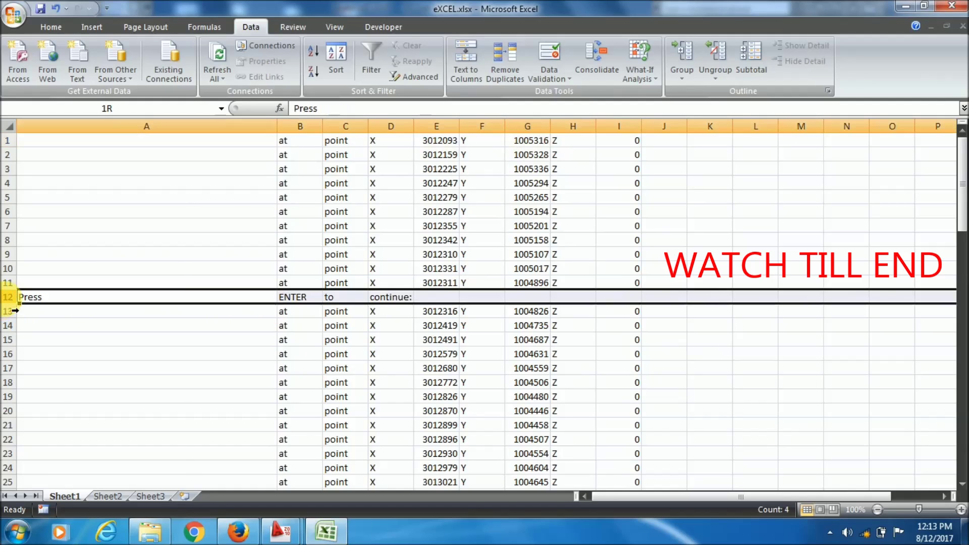
{"action": "right_click", "coordinate": [7, 298]}
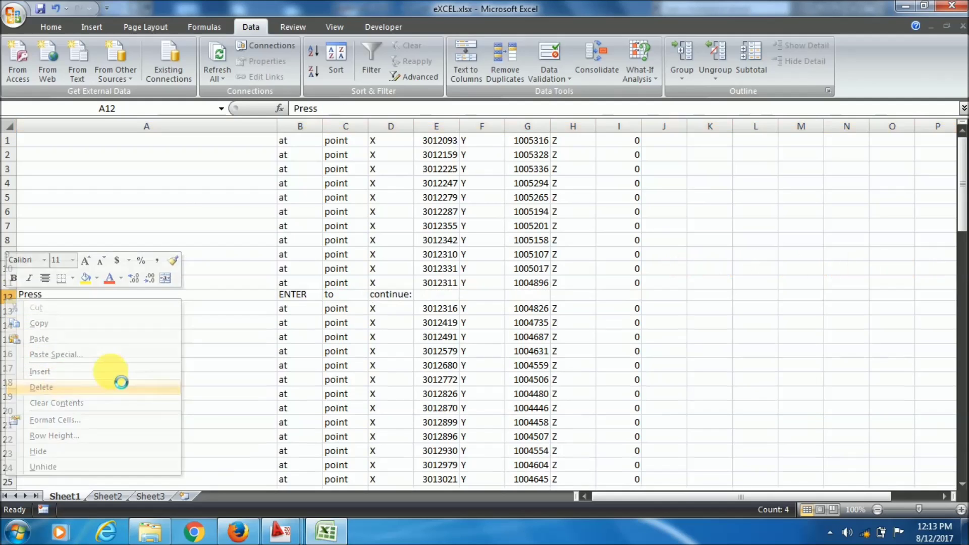
{"action": "left_click", "coordinate": [41, 387]}
{"action": "scroll", "coordinate": [288, 325], "scroll_direction": "down", "scroll_amount": 6}
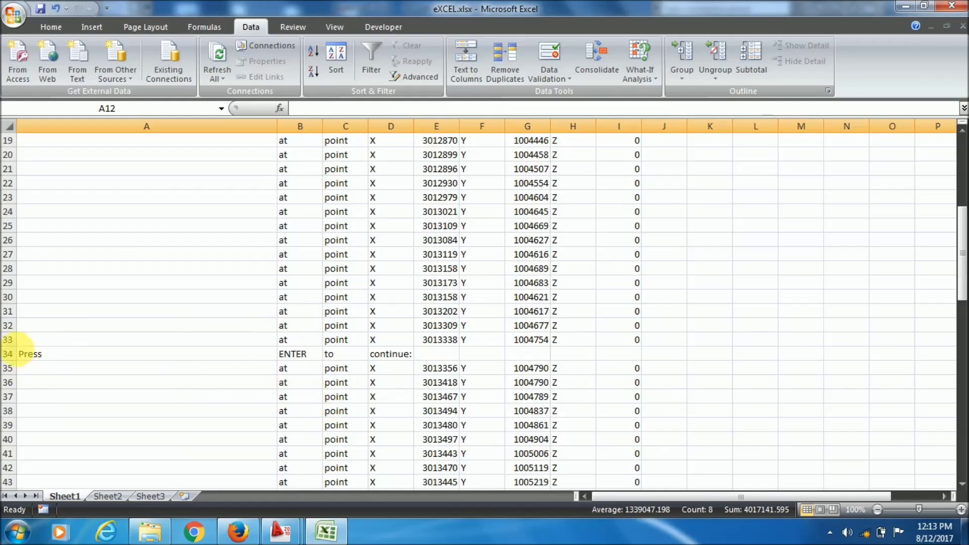
{"action": "left_click", "coordinate": [8, 356]}
{"action": "right_click", "coordinate": [7, 356]}
{"action": "left_click", "coordinate": [60, 263]}
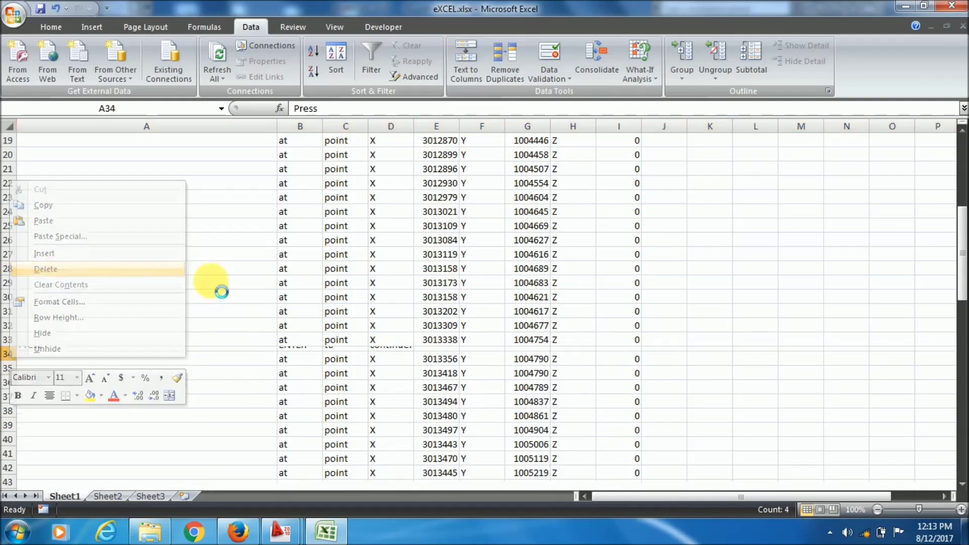
{"action": "scroll", "coordinate": [278, 367], "scroll_direction": "down", "scroll_amount": 4}
{"action": "scroll", "coordinate": [278, 367], "scroll_direction": "down", "scroll_amount": 3}
Delete the remaining prompt rows 56 and 78.
{"action": "left_click", "coordinate": [8, 368]}
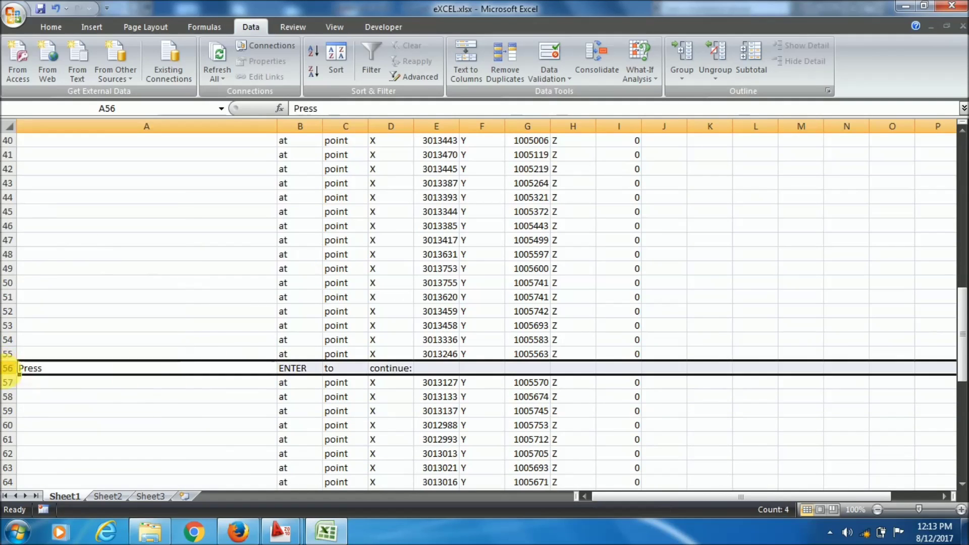
{"action": "right_click", "coordinate": [8, 368]}
{"action": "left_click", "coordinate": [75, 286]}
{"action": "scroll", "coordinate": [227, 361], "scroll_direction": "down", "scroll_amount": 7}
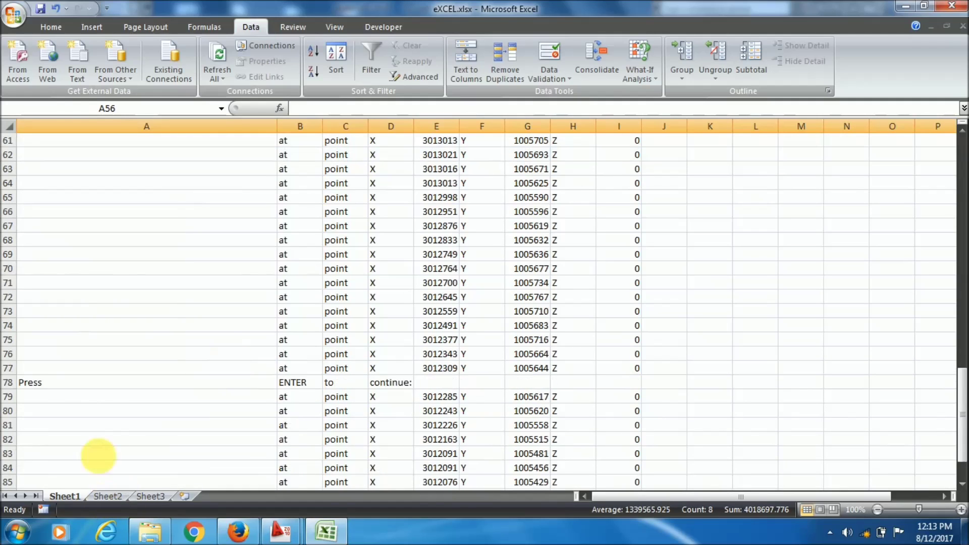
{"action": "left_click", "coordinate": [8, 382]}
{"action": "right_click", "coordinate": [7, 382]}
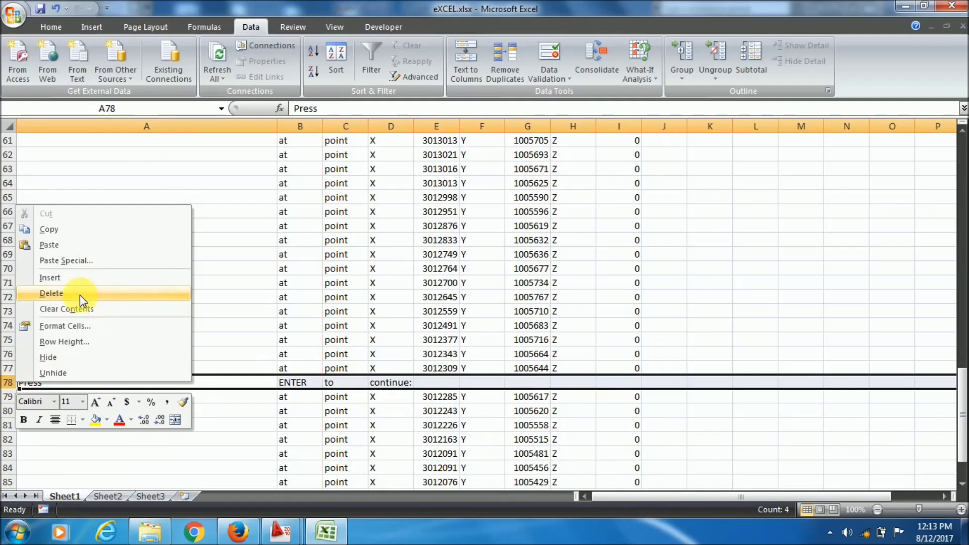
{"action": "left_click", "coordinate": [80, 293]}
{"action": "scroll", "coordinate": [498, 342], "scroll_direction": "up", "scroll_amount": 18}
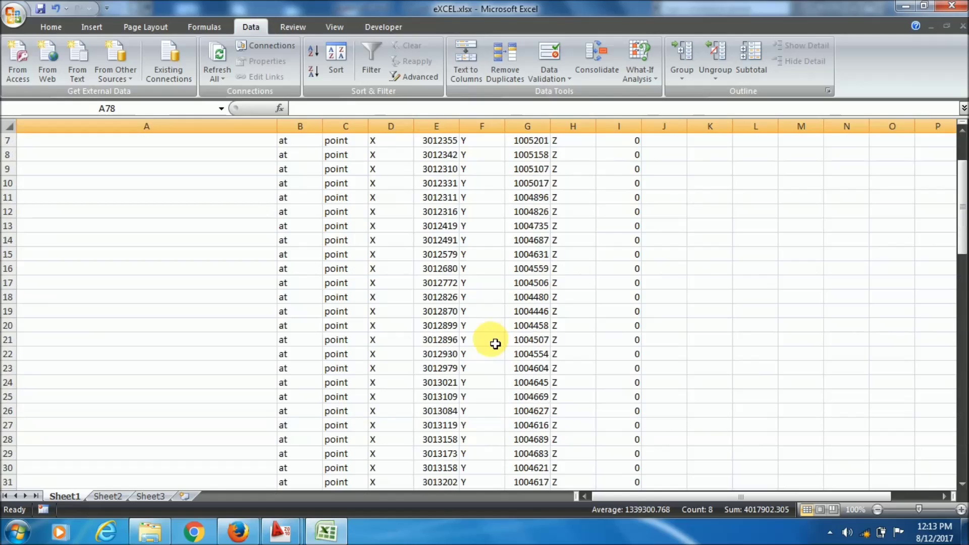
Delete the Y label column F and select the X and Y values in columns E and F.
{"action": "right_click", "coordinate": [487, 127]}
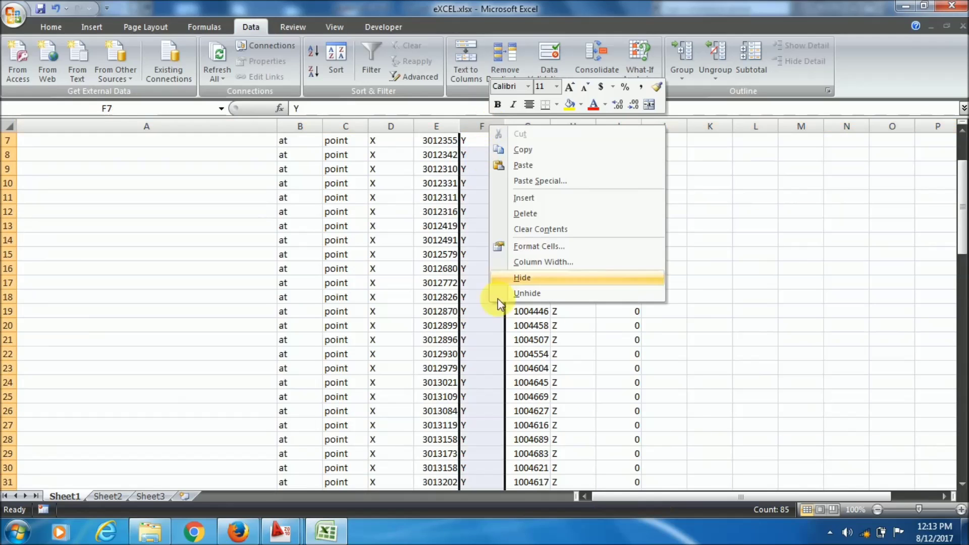
{"action": "left_click", "coordinate": [540, 213]}
{"action": "scroll", "coordinate": [433, 151], "scroll_direction": "up", "scroll_amount": 2}
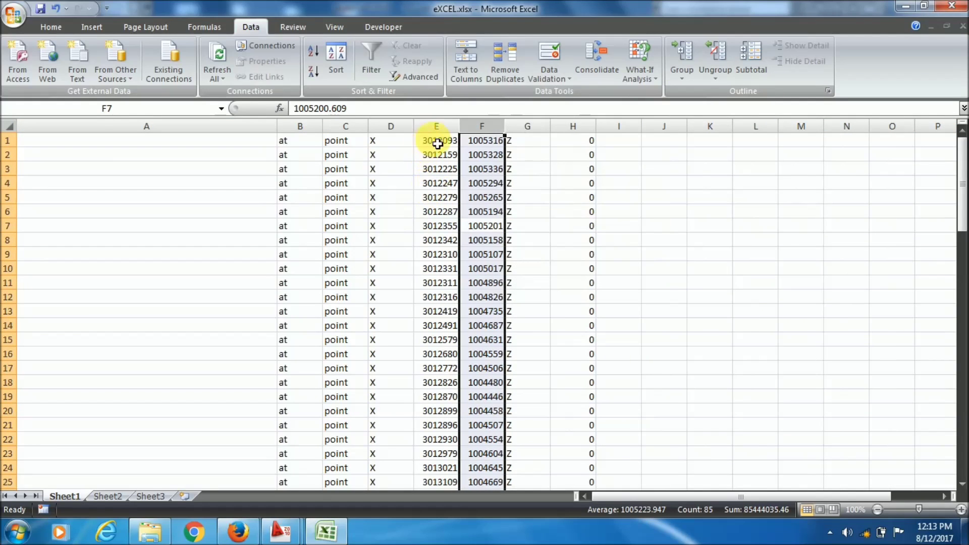
{"action": "left_click_drag", "start_coordinate": [437, 144], "coordinate": [507, 268]}
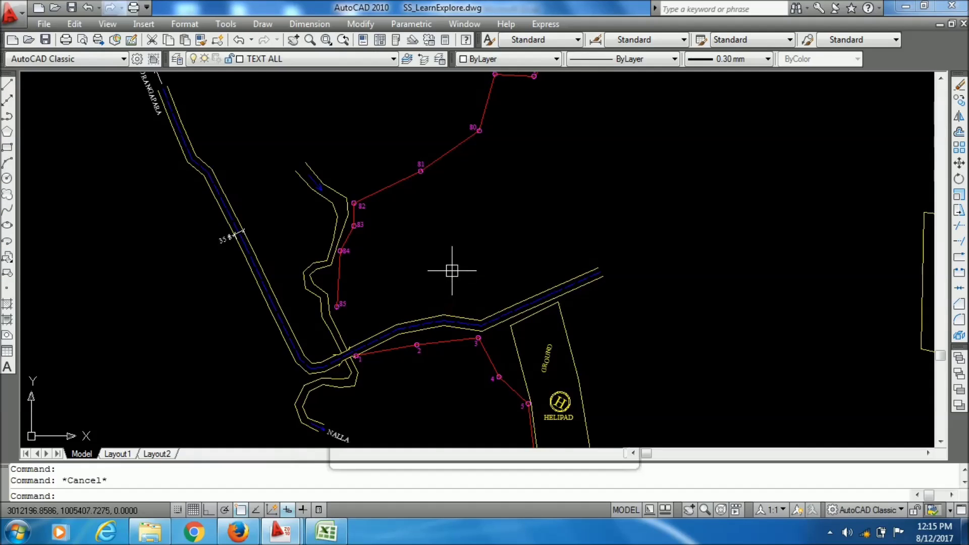
Select the dashed road polyline in the AutoCAD drawing.
{"action": "scroll", "coordinate": [439, 270], "scroll_direction": "up", "scroll_amount": 6}
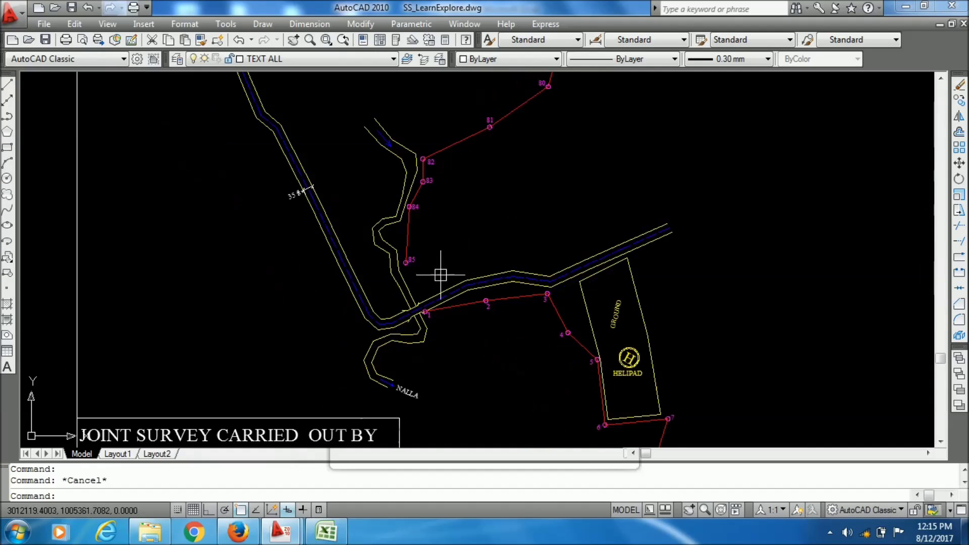
{"action": "left_click", "coordinate": [398, 311]}
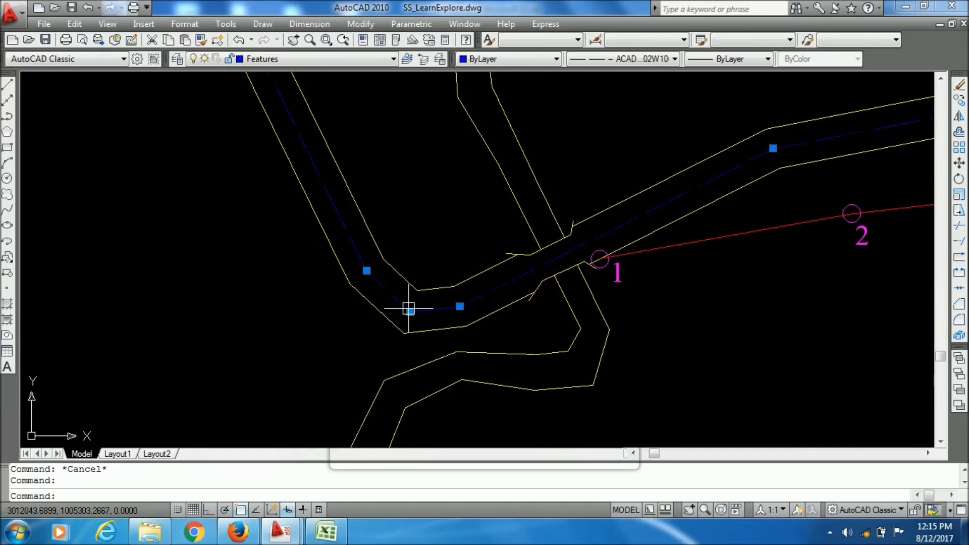
{"action": "scroll", "coordinate": [398, 310], "scroll_direction": "down", "scroll_amount": 4}
{"action": "scroll", "coordinate": [346, 244], "scroll_direction": "down", "scroll_amount": 2}
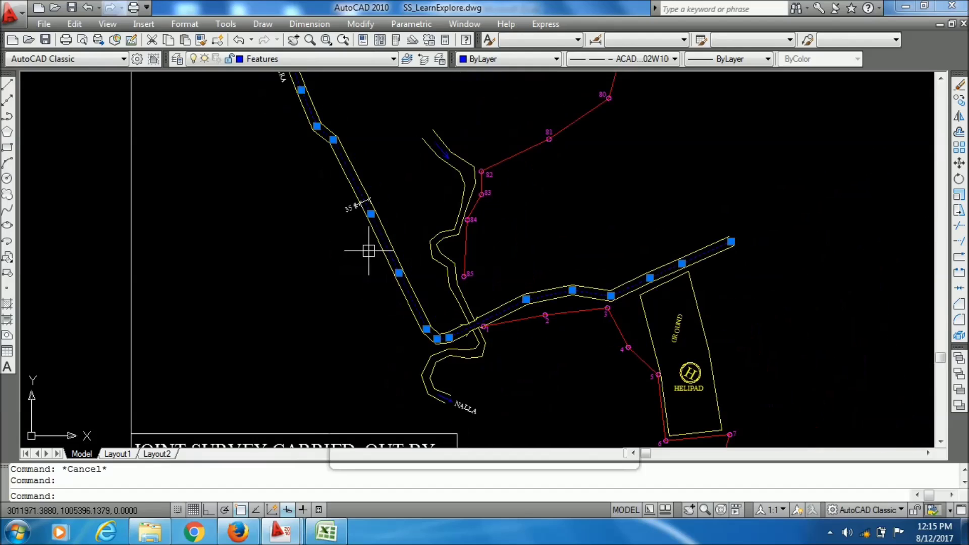
{"action": "scroll", "coordinate": [318, 136], "scroll_direction": "up", "scroll_amount": 1}
{"action": "mouse_move", "coordinate": [318, 136]}
{"action": "middle_mouse_down"}
{"action": "mouse_move", "coordinate": [355, 216]}
{"action": "mouse_move", "coordinate": [336, 202]}
{"action": "middle_mouse_up"}
{"action": "scroll", "coordinate": [325, 167], "scroll_direction": "up", "scroll_amount": 3}
{"action": "scroll", "coordinate": [336, 202], "scroll_direction": "down", "scroll_amount": 2}
{"action": "middle_click_drag", "start_coordinate": [411, 303], "coordinate": [400, 296]}
{"action": "scroll", "coordinate": [424, 364], "scroll_direction": "up", "scroll_amount": 2}
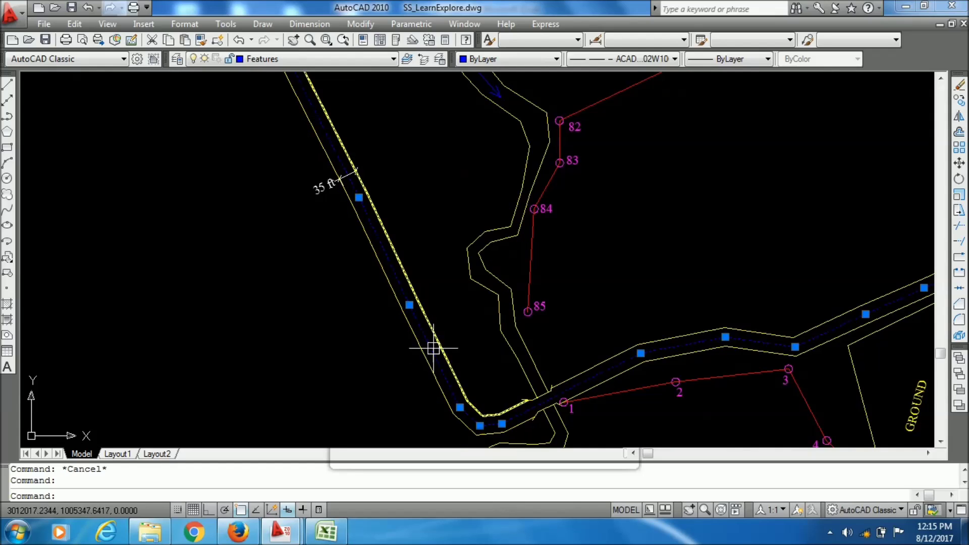
List the polyline with LIST and copy all its 'at point' vertex coordinate lines from the Text Window.
{"action": "type", "text": "List"}
{"action": "key", "text": "Return"}
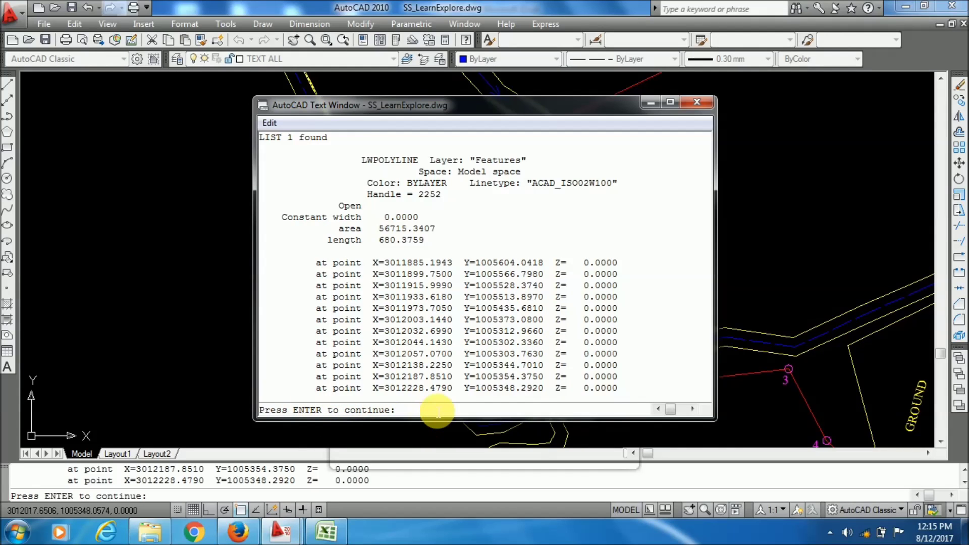
{"action": "key", "text": "Return"}
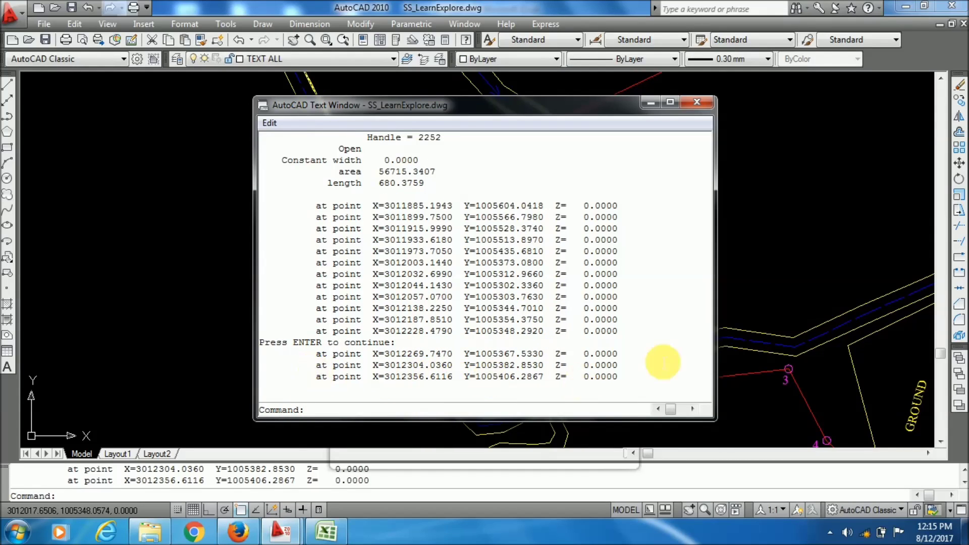
{"action": "left_click_drag", "start_coordinate": [631, 381], "coordinate": [332, 201]}
{"action": "right_click", "coordinate": [296, 205]}
{"action": "left_click", "coordinate": [330, 235]}
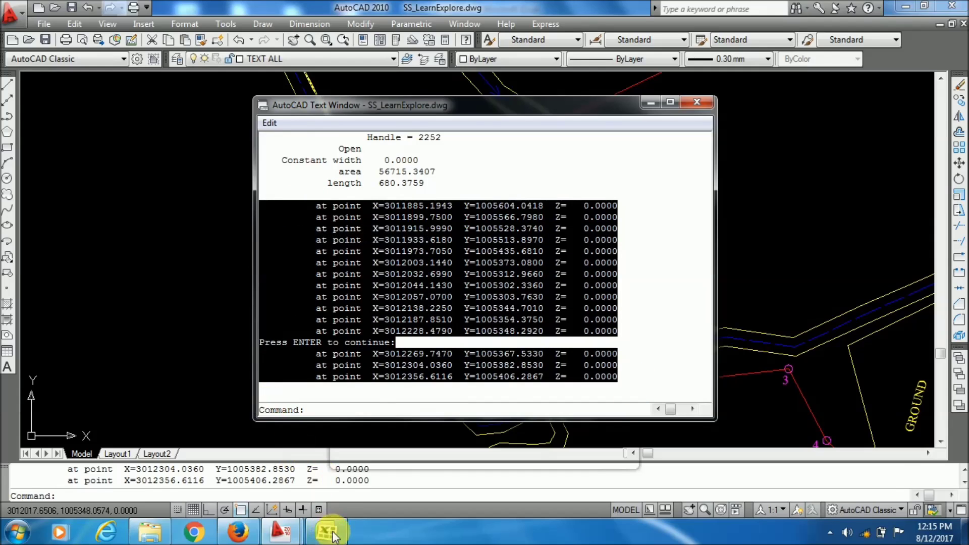
{"action": "left_click", "coordinate": [326, 531]}
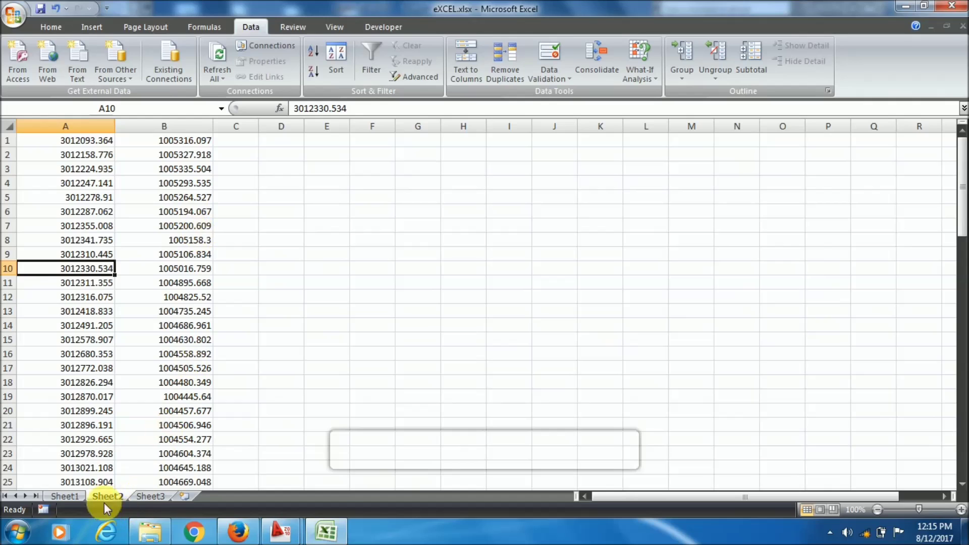
Paste the copied road coordinates into Sheet1 at cell A87.
{"action": "left_click", "coordinate": [69, 497]}
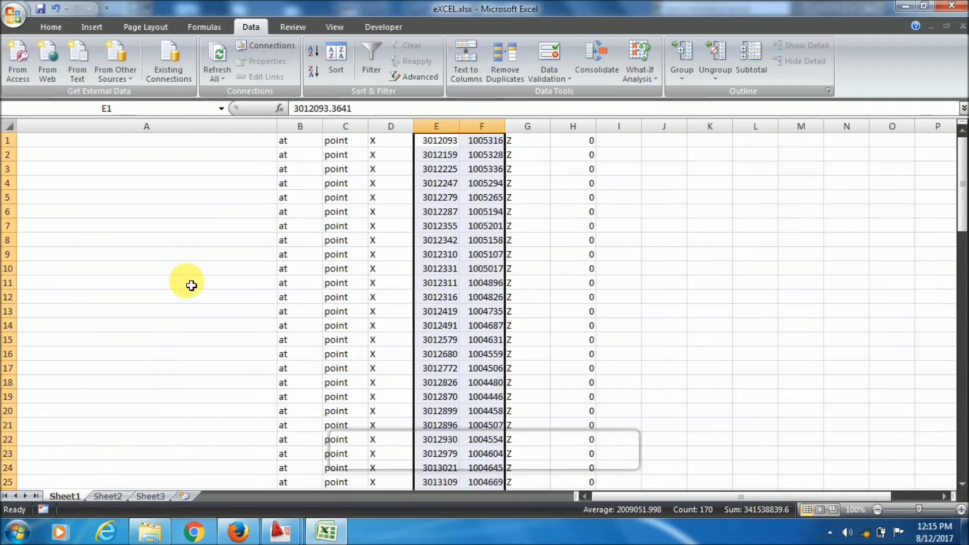
{"action": "scroll", "coordinate": [194, 285], "scroll_direction": "down", "scroll_amount": 11}
{"action": "scroll", "coordinate": [199, 296], "scroll_direction": "down", "scroll_amount": 18}
{"action": "scroll", "coordinate": [178, 299], "scroll_direction": "up", "scroll_amount": 4}
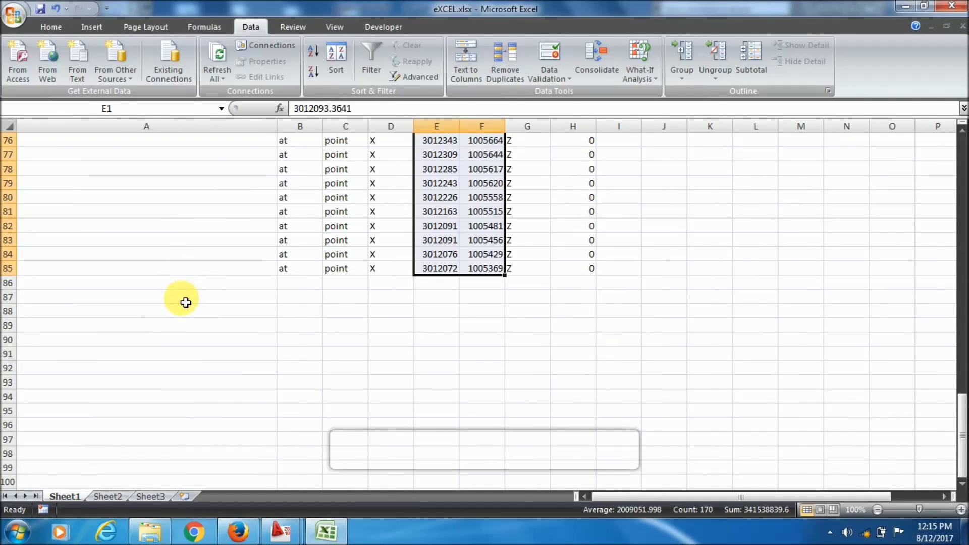
{"action": "left_click", "coordinate": [160, 305]}
{"action": "key", "text": "ctrl+v"}
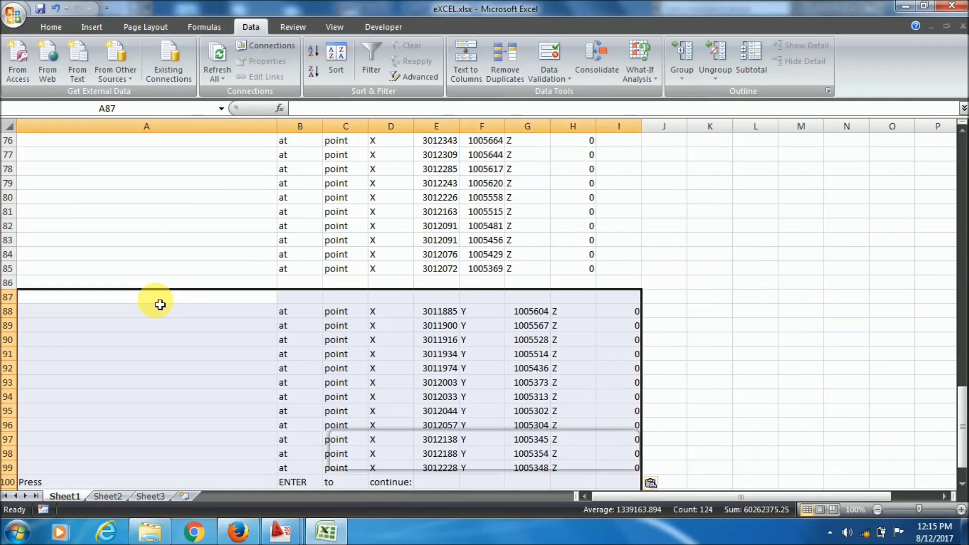
Delete the Y label cells F88:F103, shifting the remaining cells left.
{"action": "scroll", "coordinate": [160, 305], "scroll_direction": "down", "scroll_amount": 2}
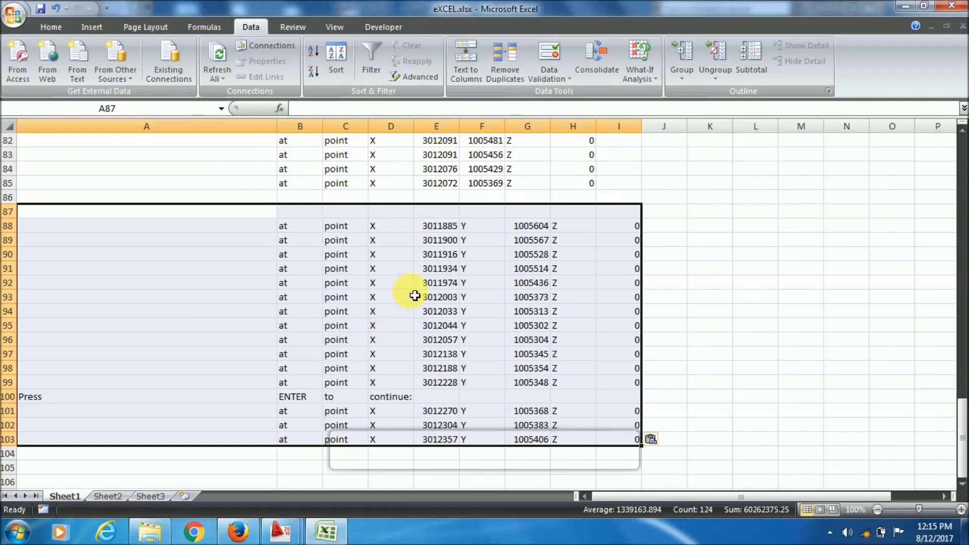
{"action": "left_click", "coordinate": [452, 283]}
{"action": "left_click_drag", "start_coordinate": [491, 223], "coordinate": [489, 454]}
{"action": "right_click", "coordinate": [480, 340]}
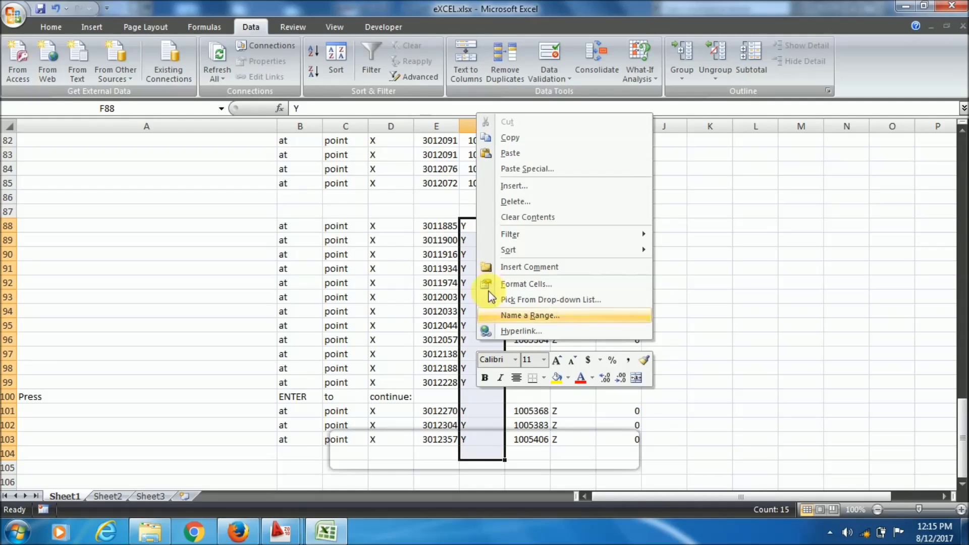
{"action": "left_click", "coordinate": [531, 200]}
{"action": "left_click", "coordinate": [500, 236]}
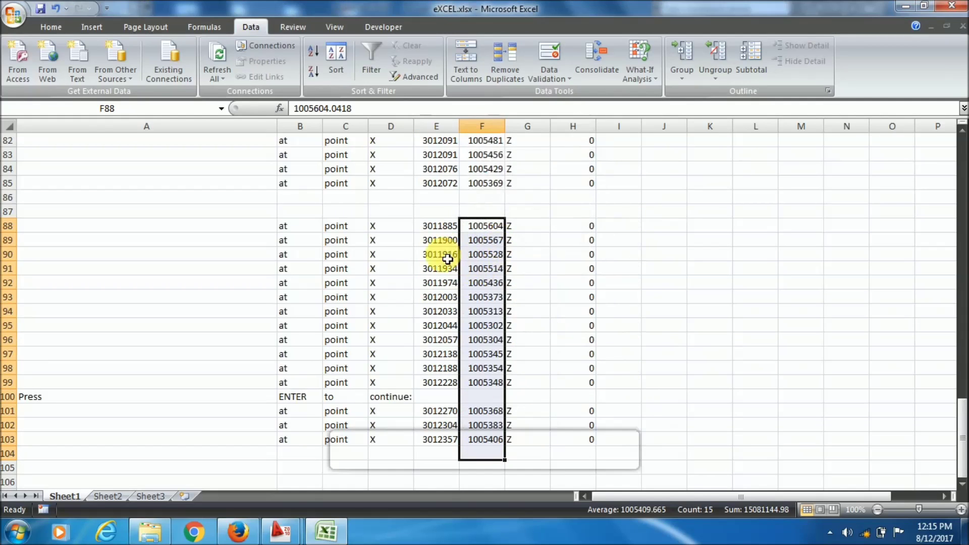
Delete prompt row 100 and copy the X and Y values in E88:F102.
{"action": "right_click", "coordinate": [7, 397]}
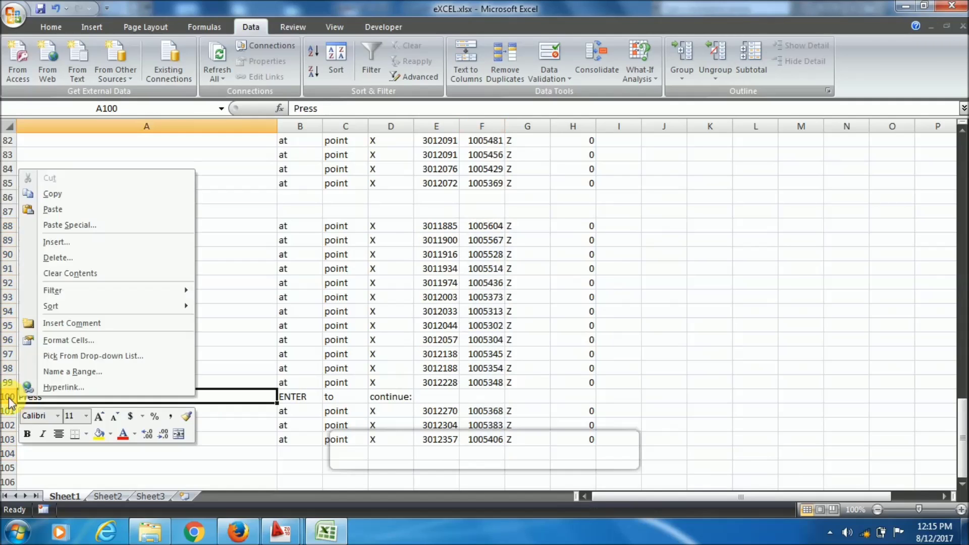
{"action": "left_click", "coordinate": [61, 312]}
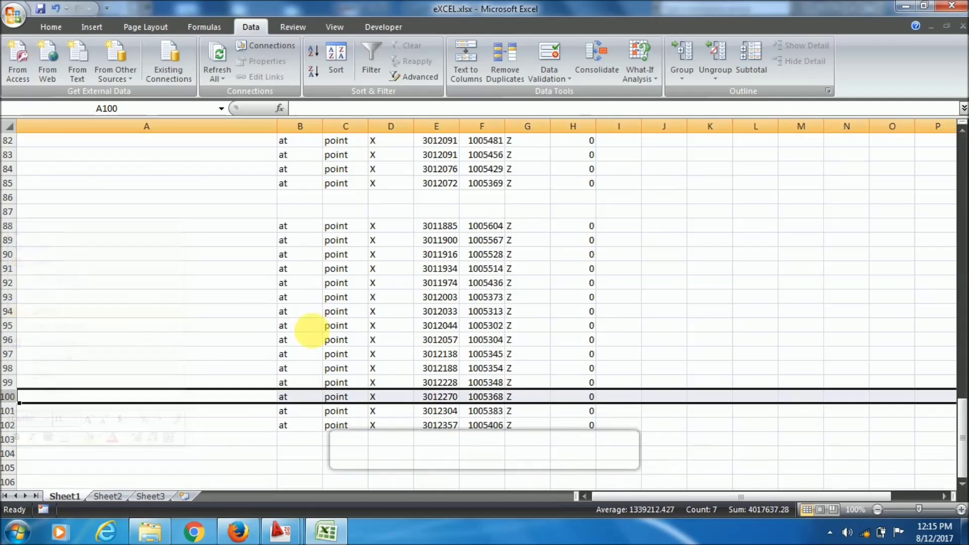
{"action": "left_click_drag", "start_coordinate": [436, 225], "coordinate": [485, 424]}
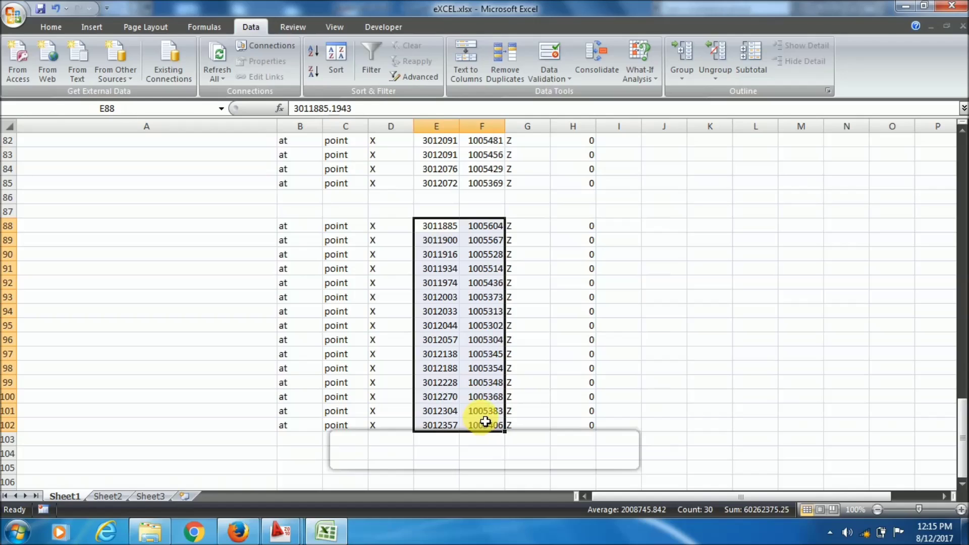
{"action": "key", "text": "ctrl+c"}
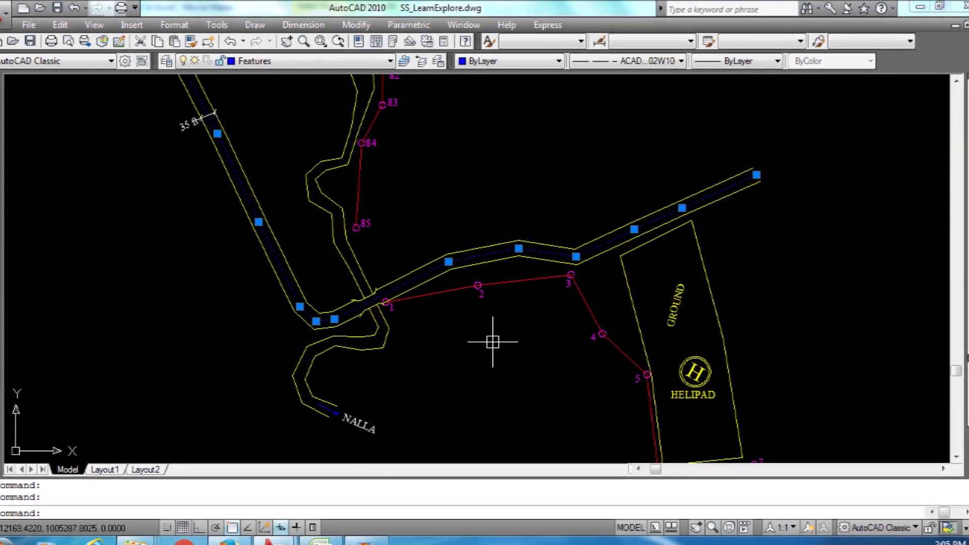